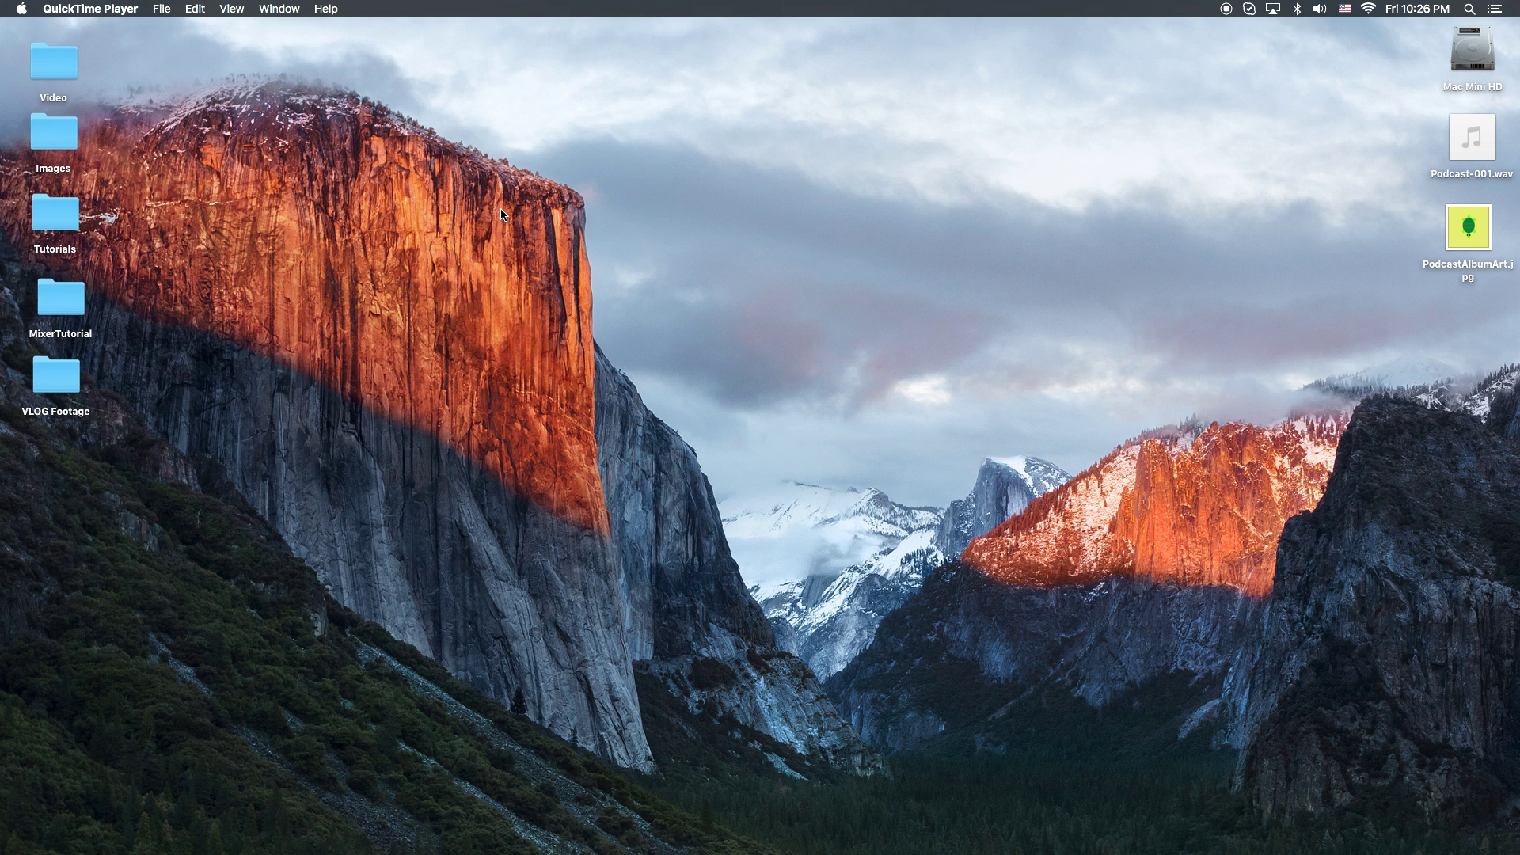
View the PodcastAlbumArt.jpg image from the desktop and close it again
double_click(1468, 229)
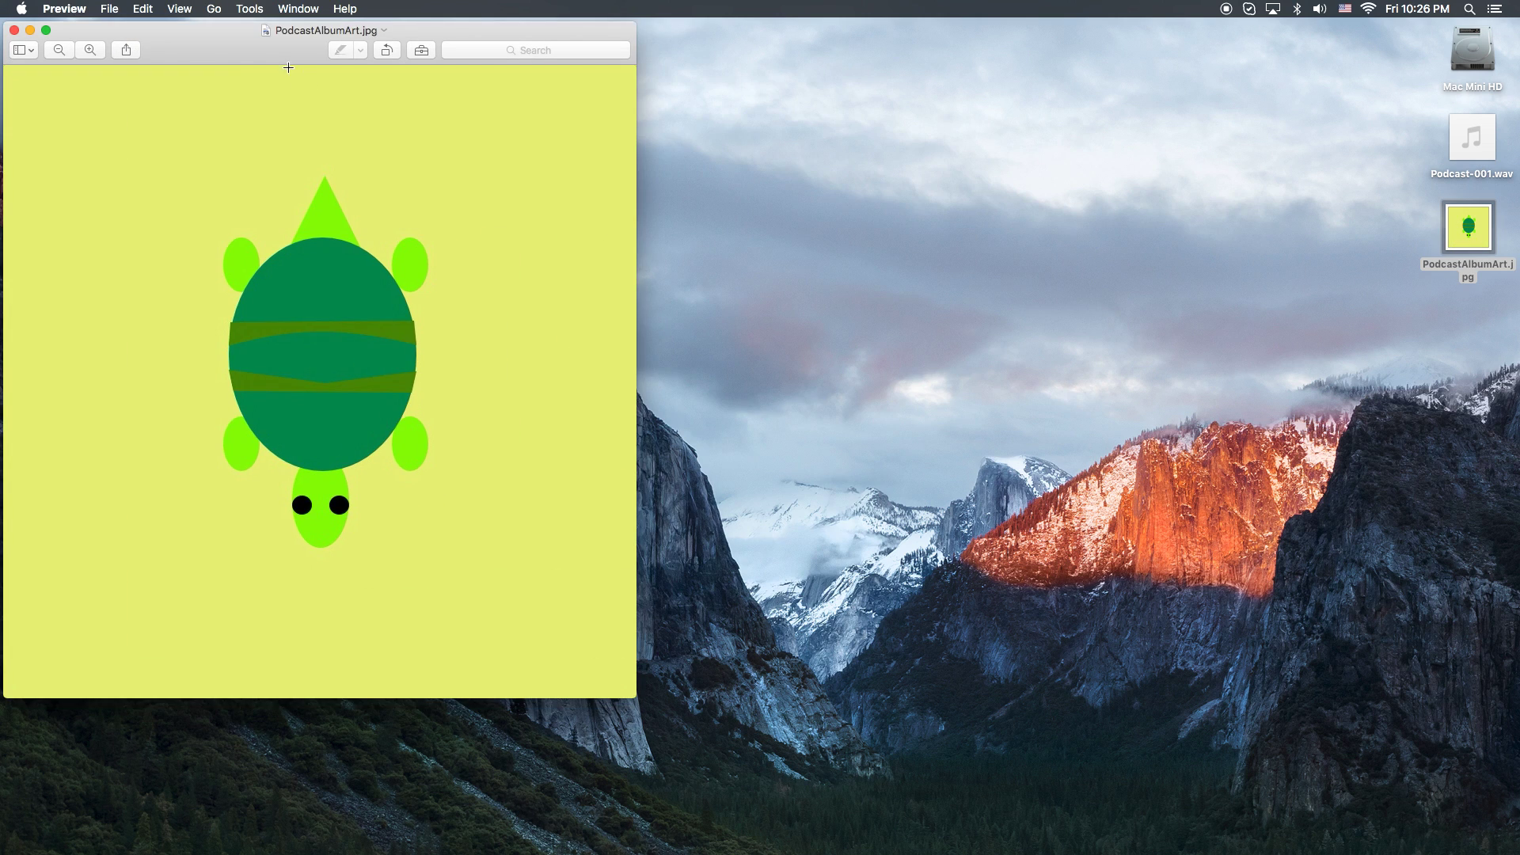
drag(114, 49, 190, 60)
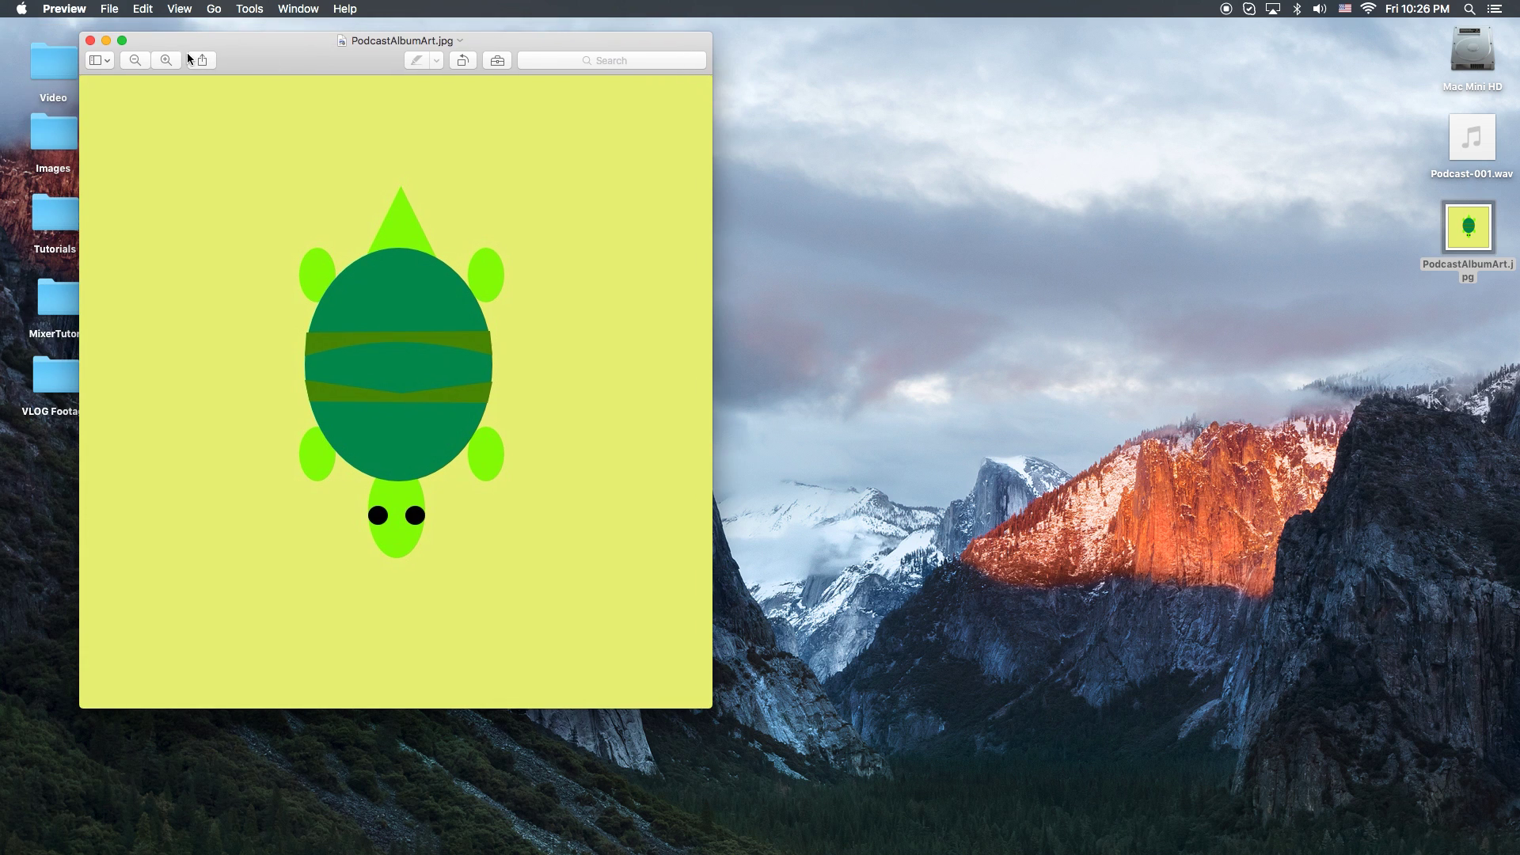
click(90, 40)
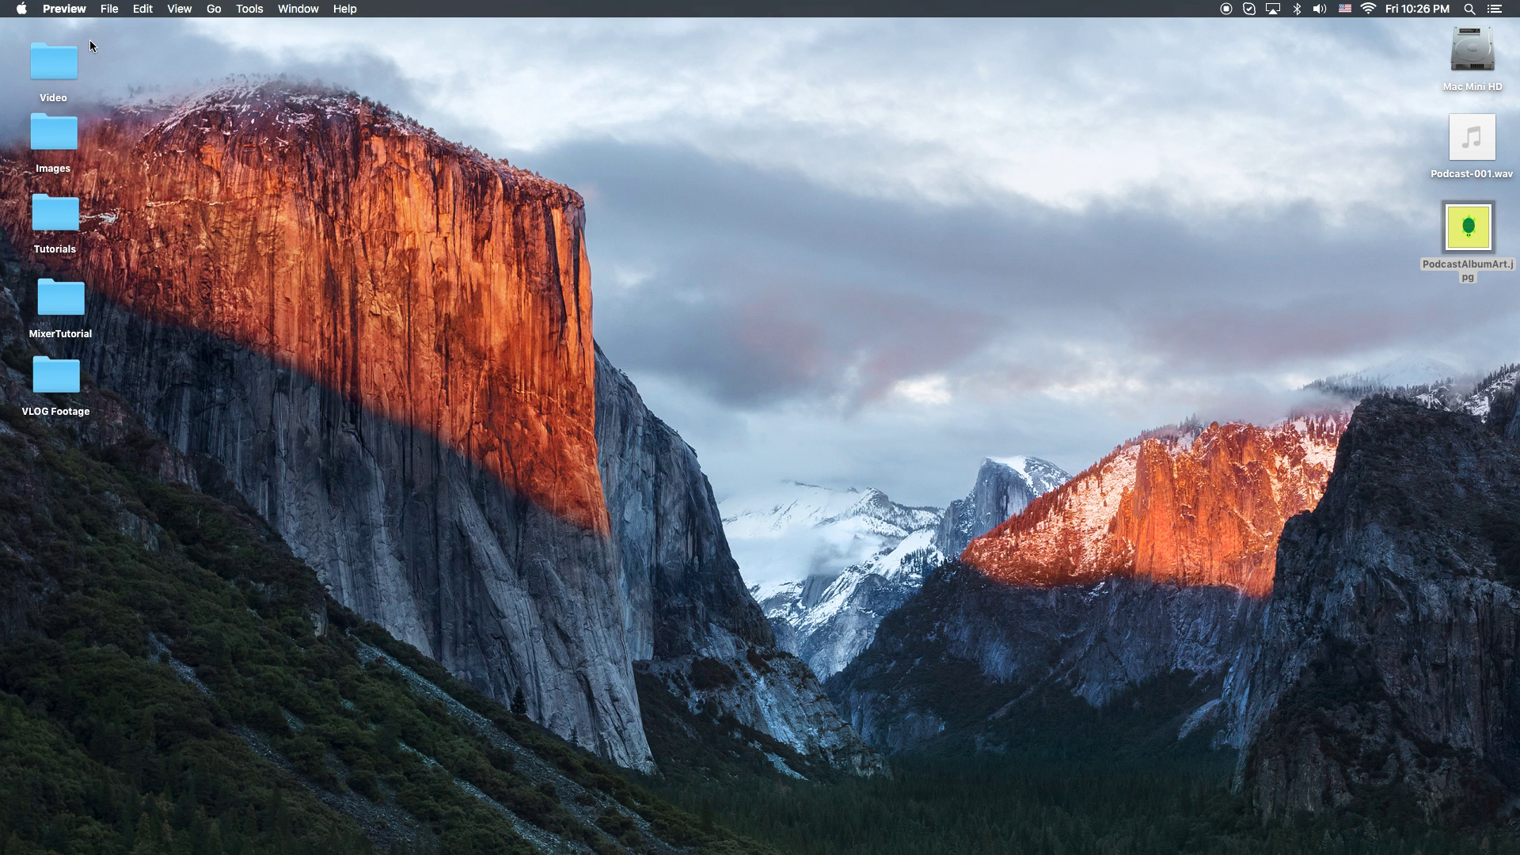
click(1194, 181)
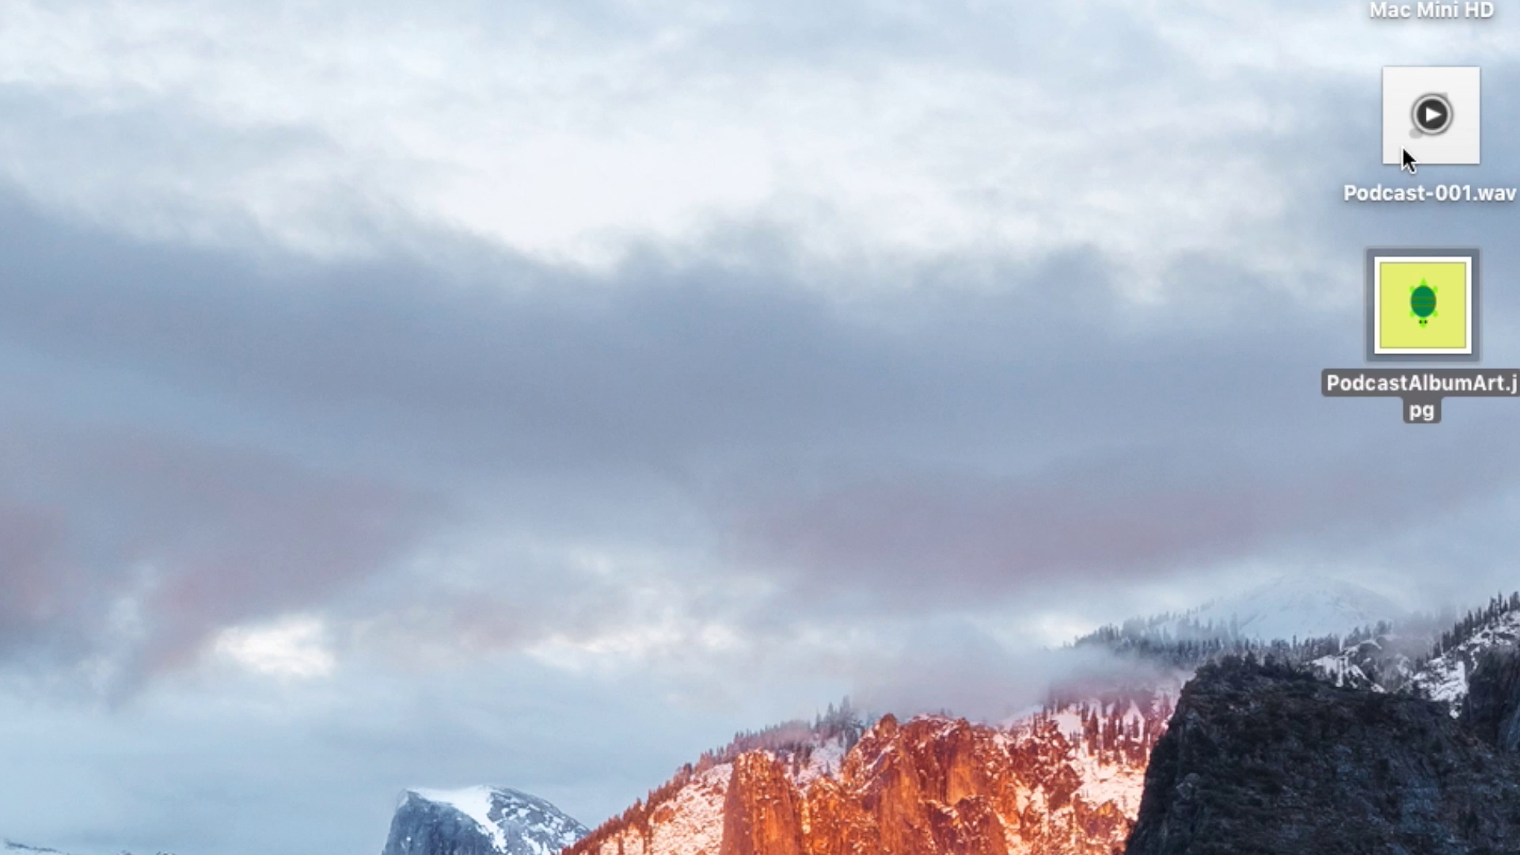
Open the desktop file Podcast-001.wav in iTunes and pause its playback
right_click(1458, 149)
mouse_move(1431, 174)
click(865, 193)
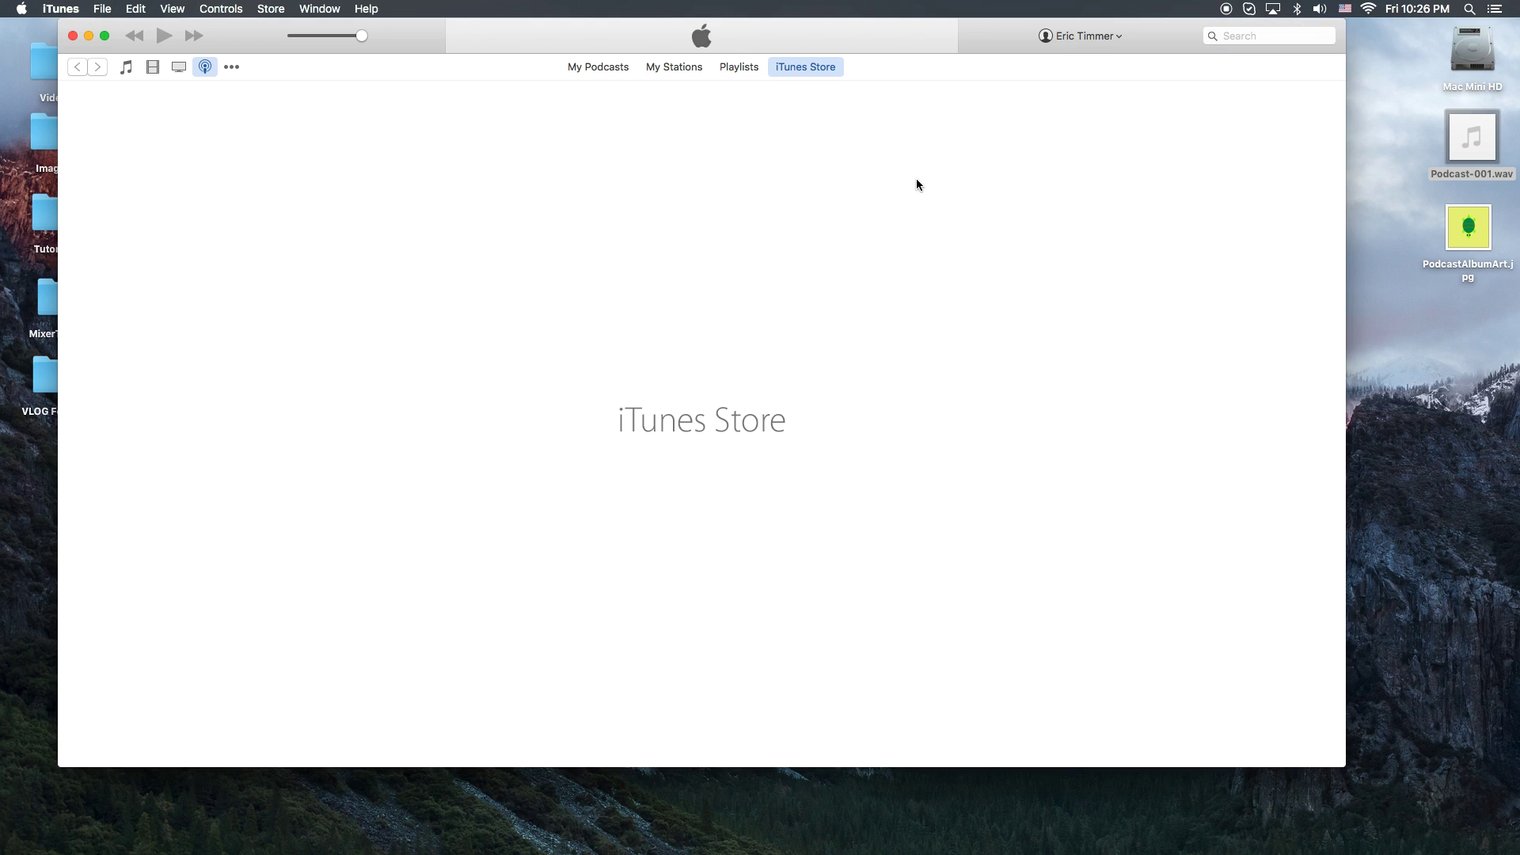
click(165, 37)
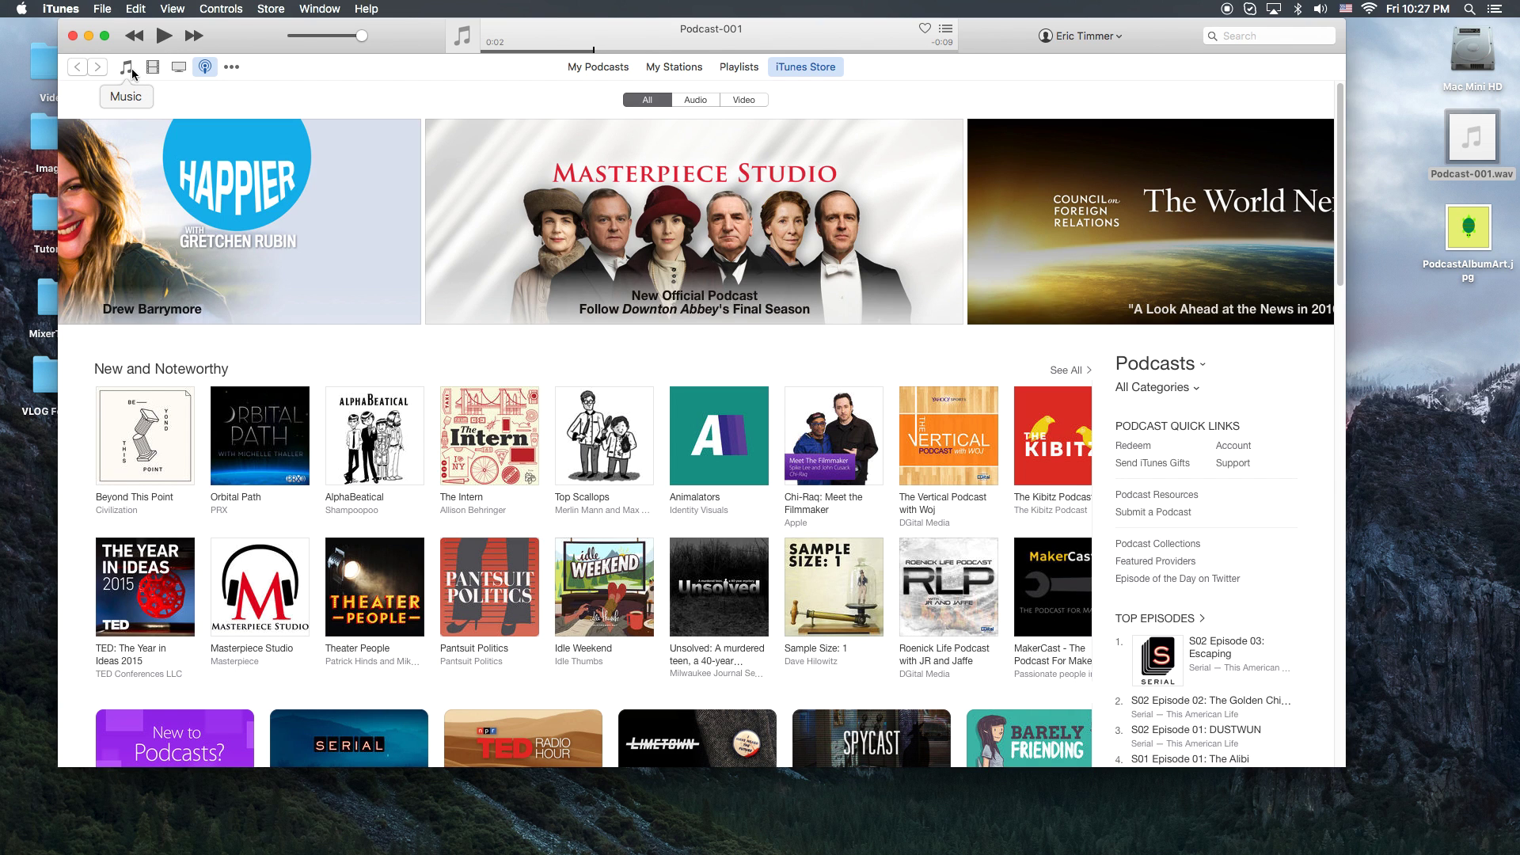
Display the My Music song list in the music library and select the Podcast-001 track
click(126, 68)
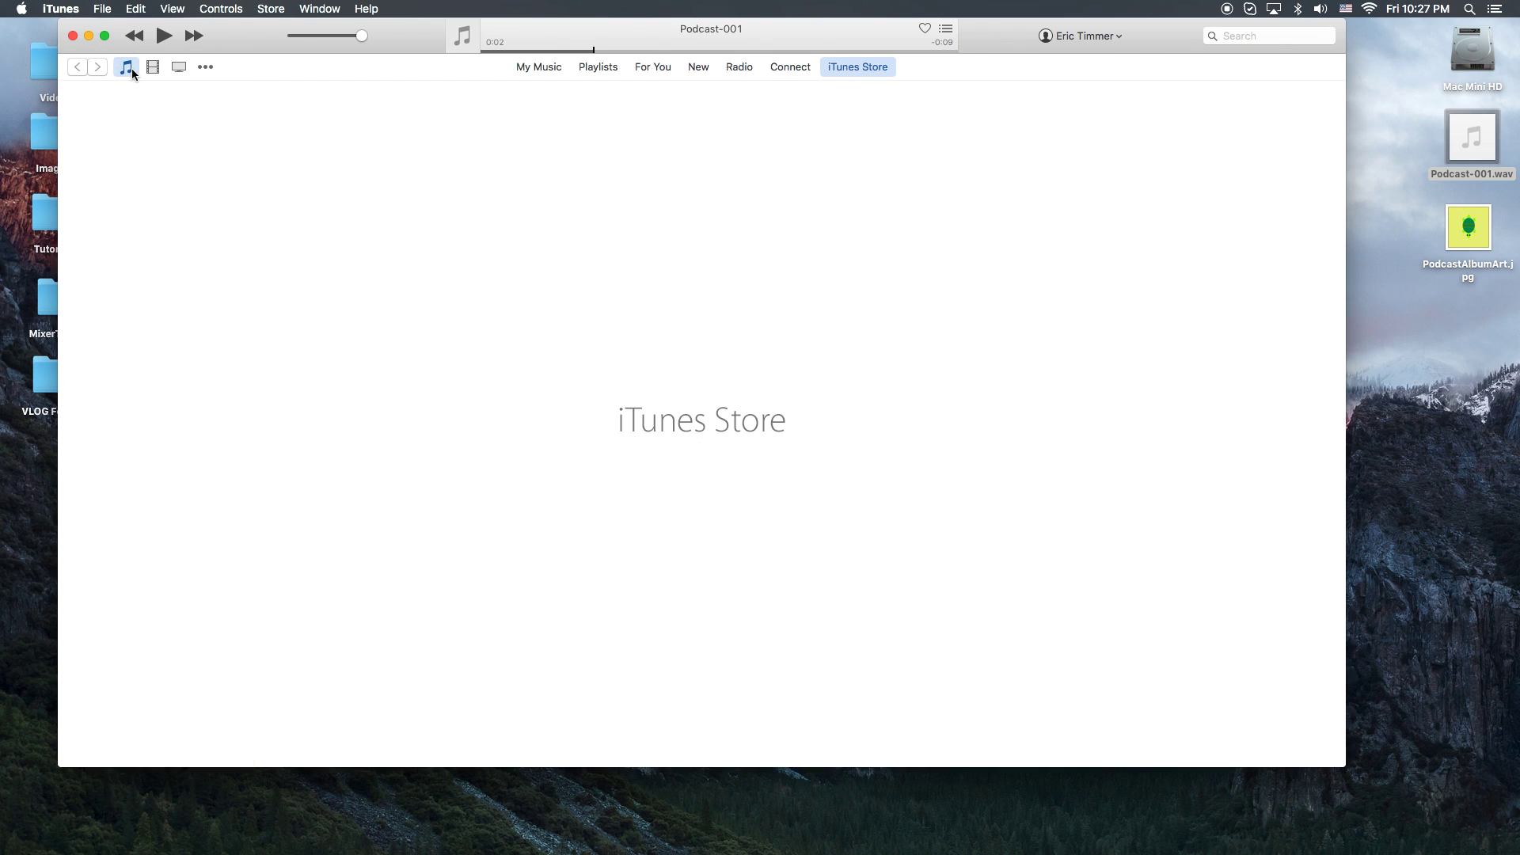
click(543, 66)
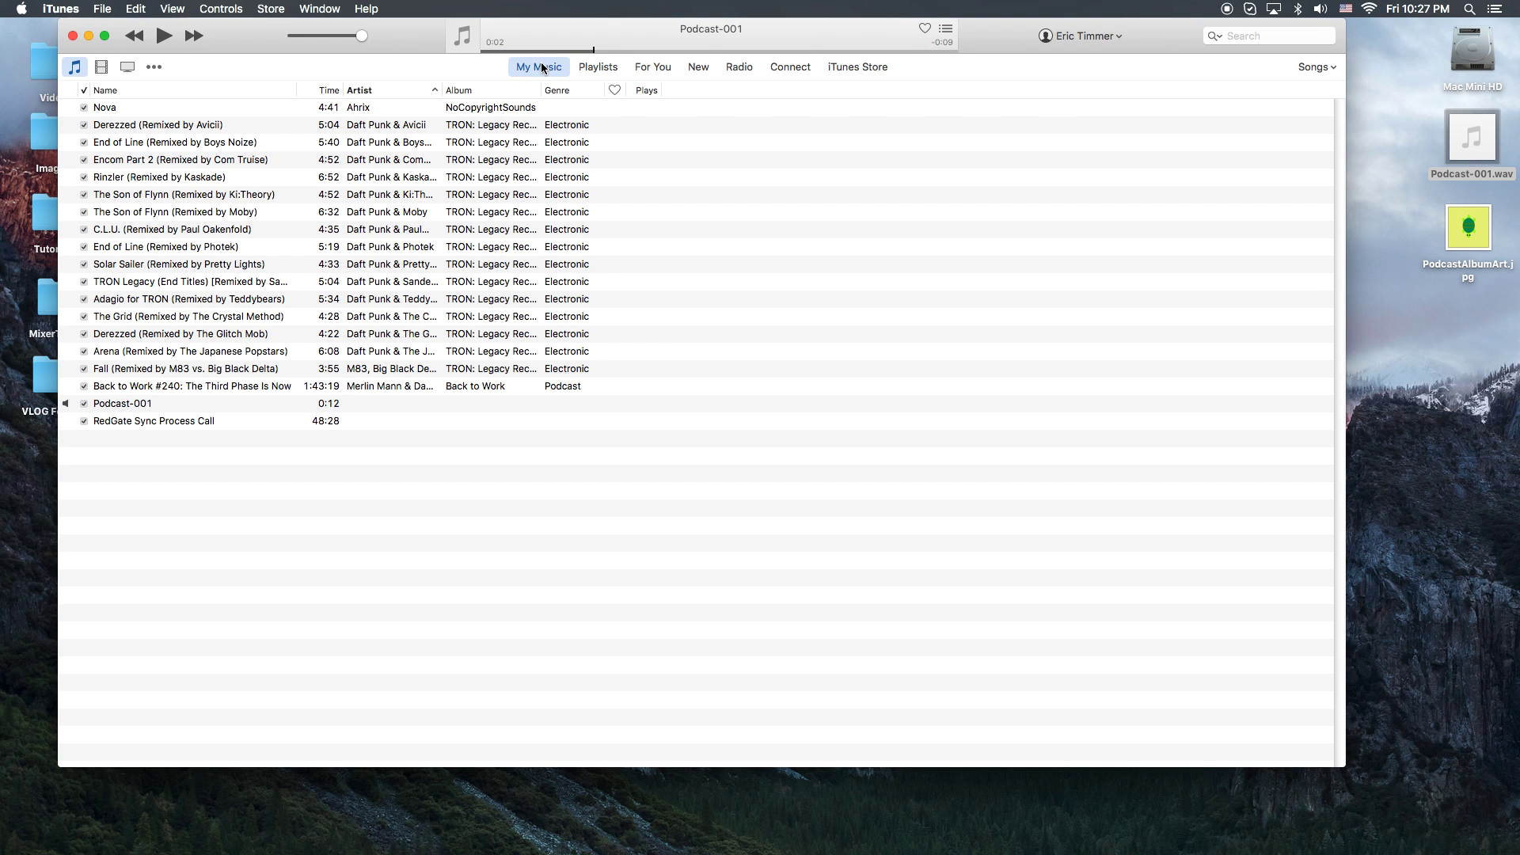
click(129, 404)
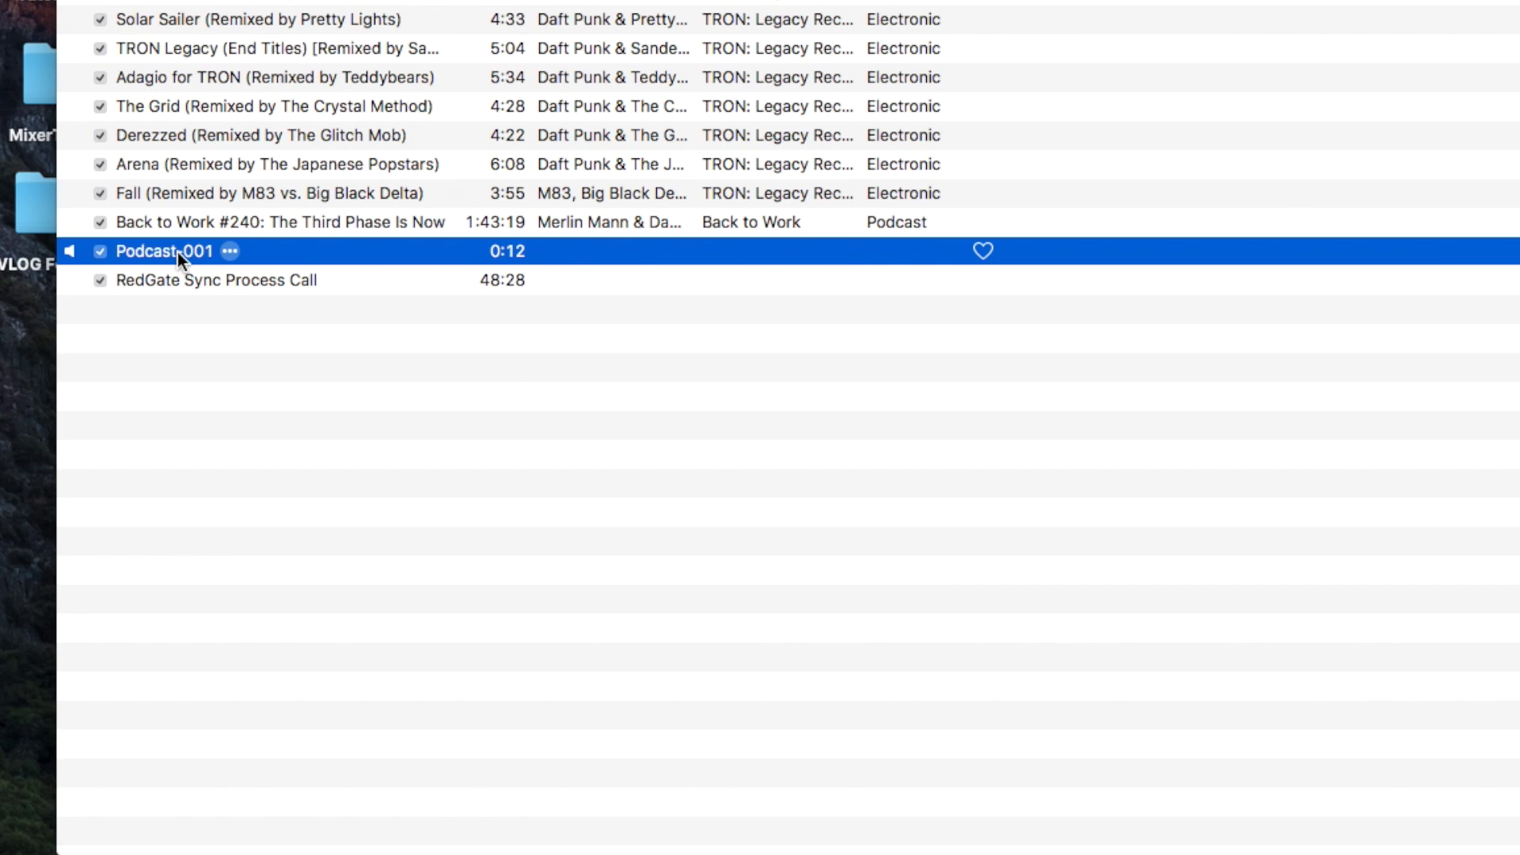
right_click(177, 251)
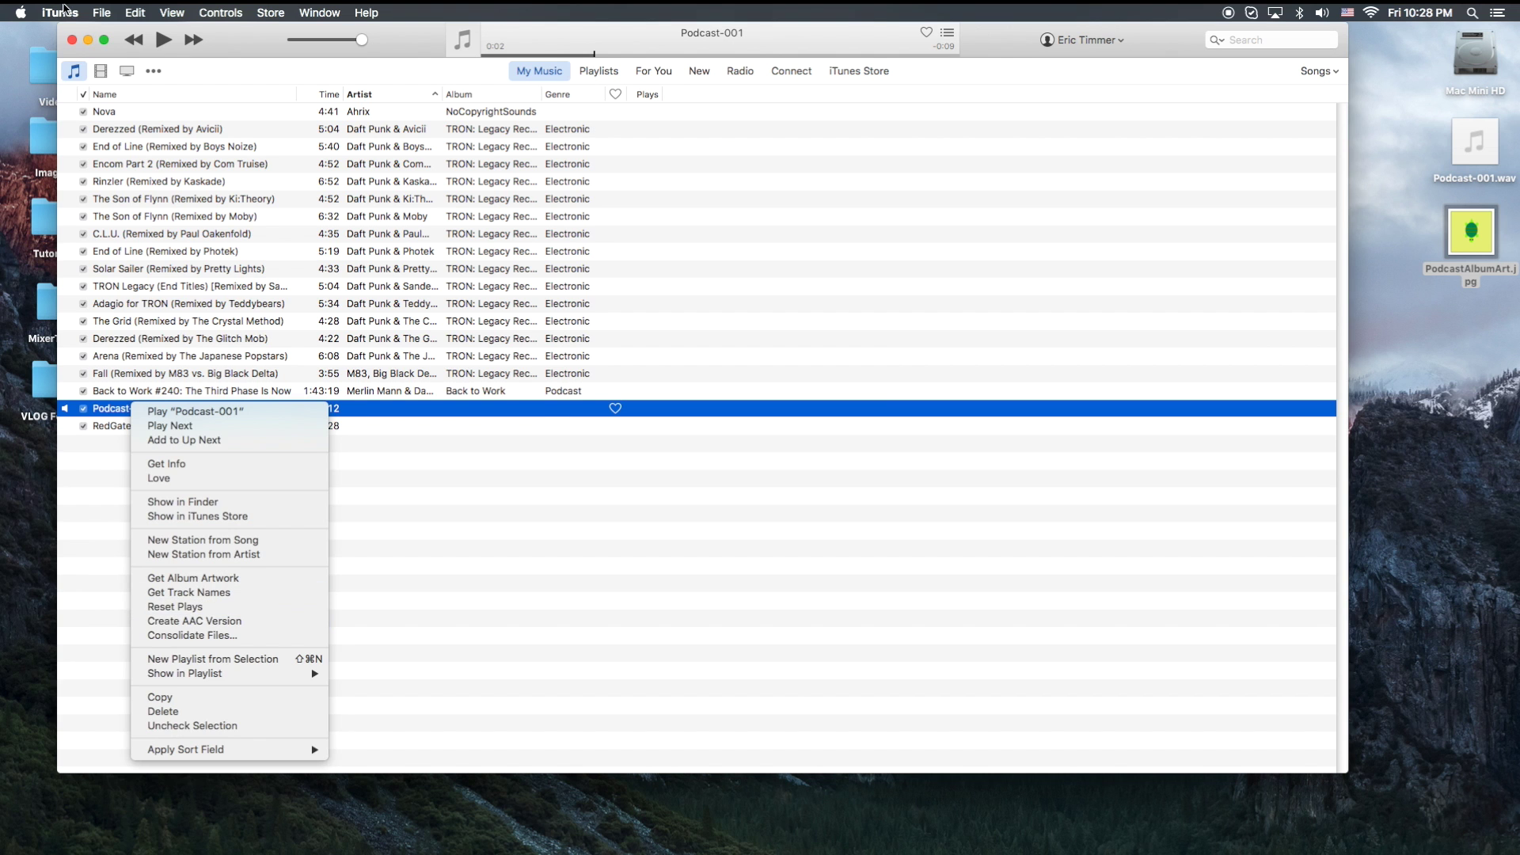
click(60, 12)
Configure the iTunes import settings to use the MP3 Encoder at Good Quality (128 kbps) and save the preferences
click(60, 13)
click(79, 57)
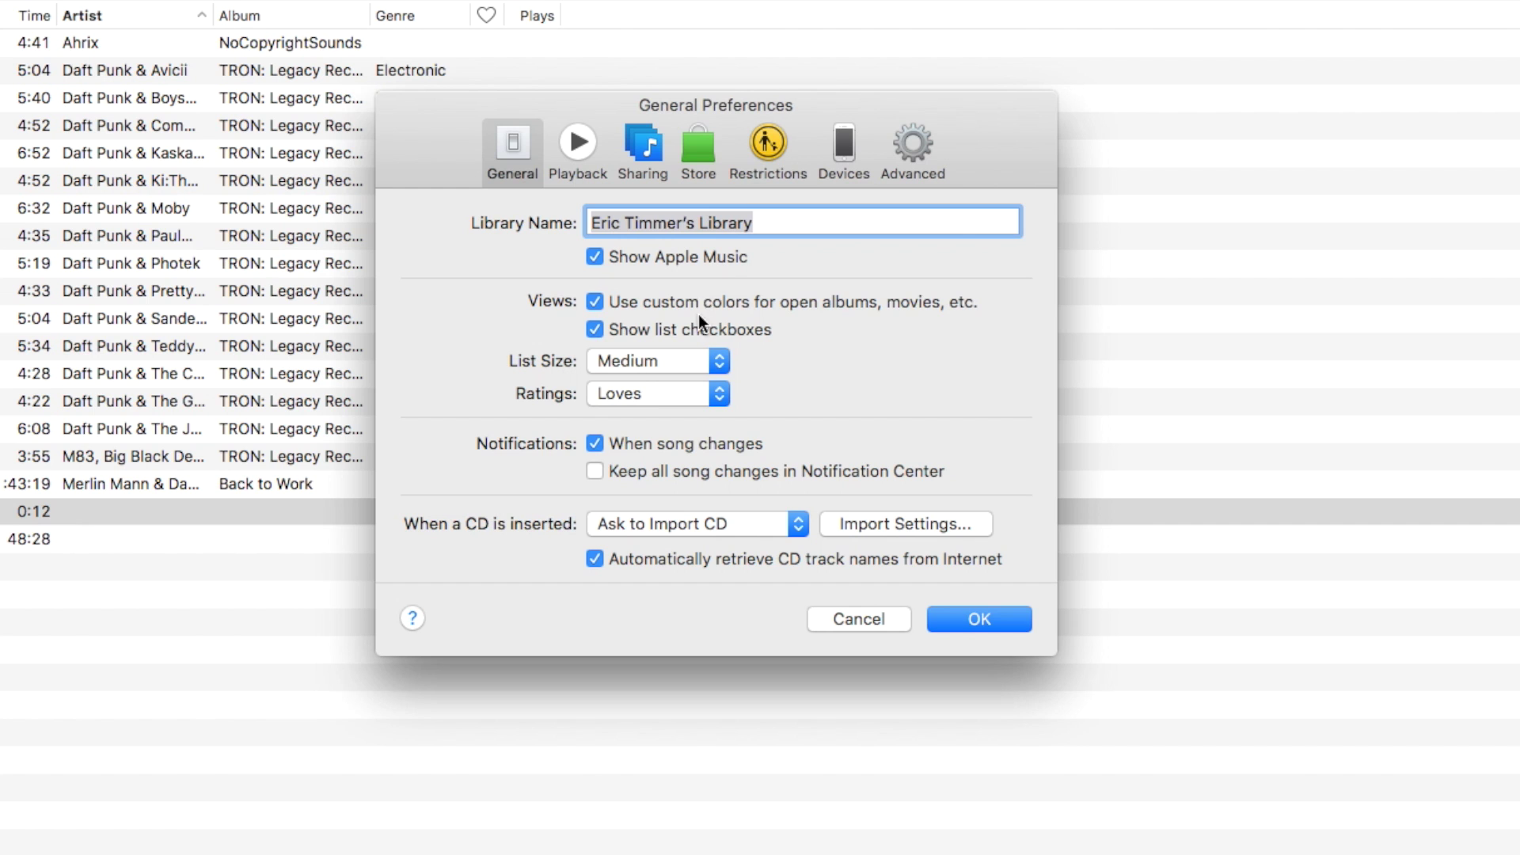
click(848, 526)
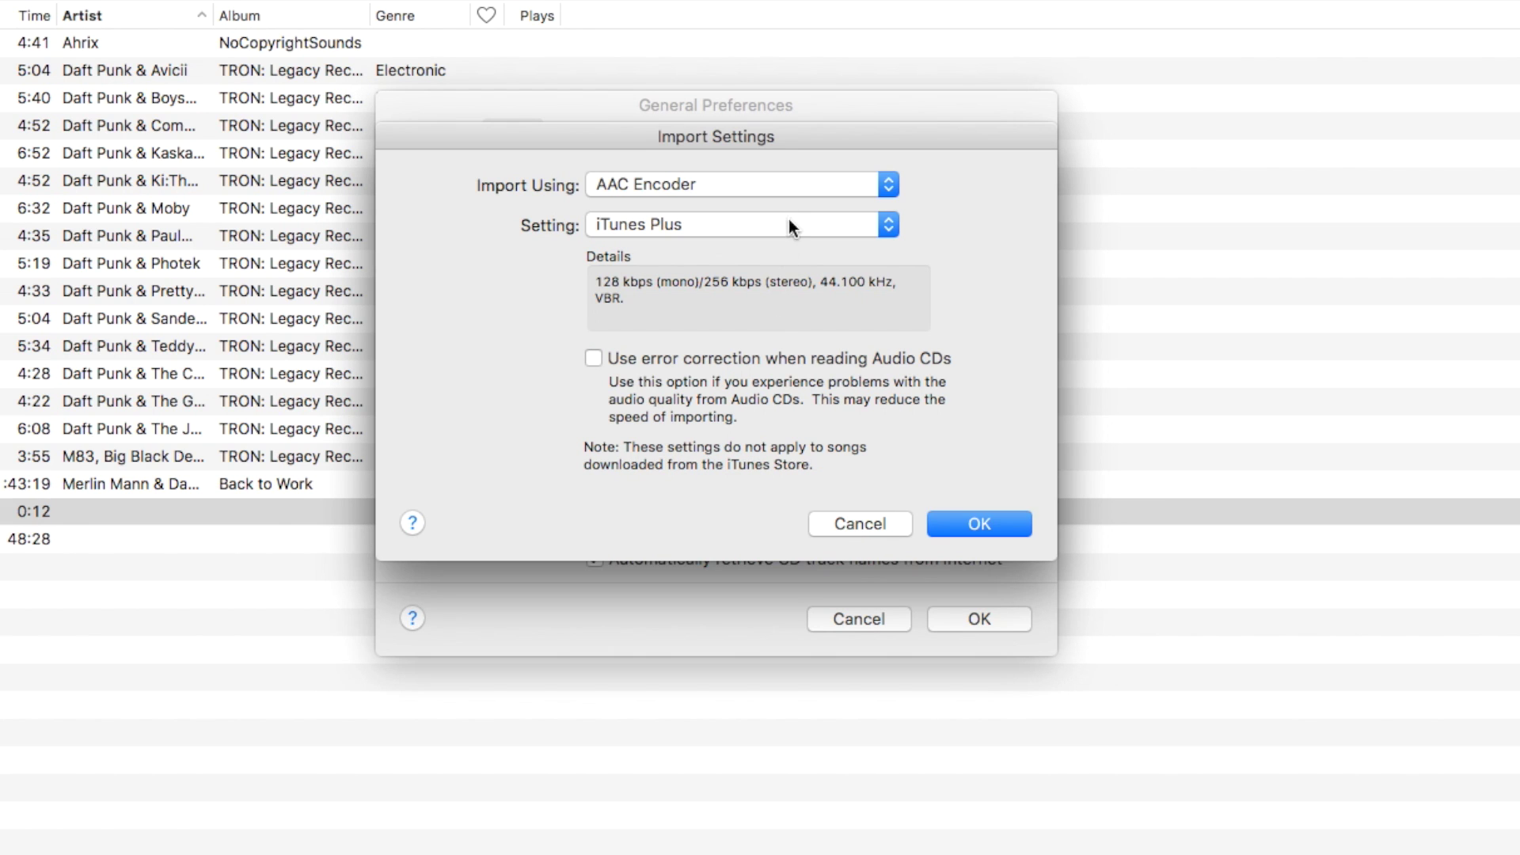
click(782, 184)
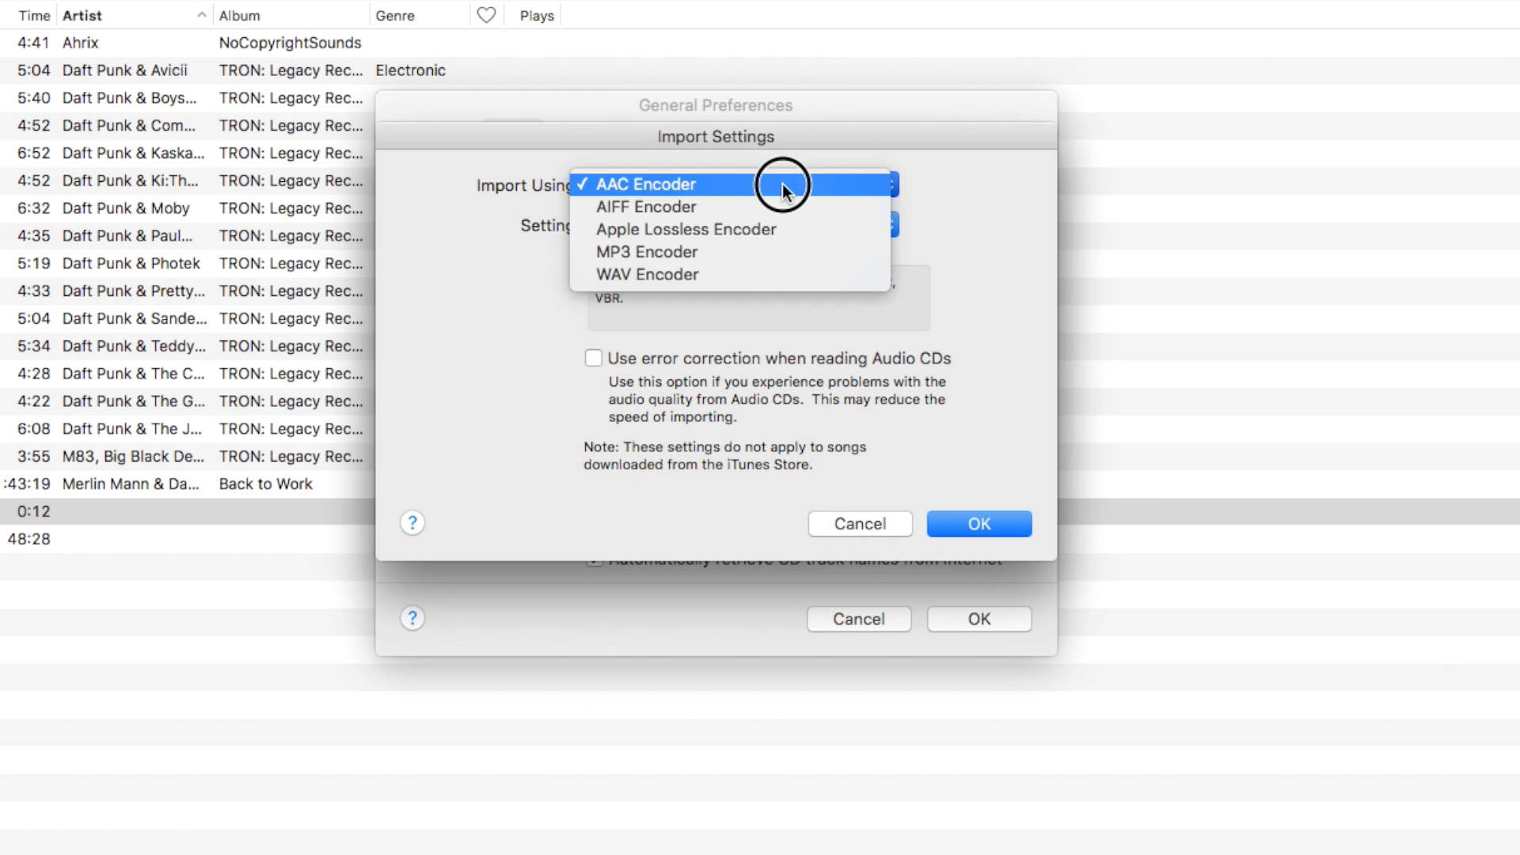
click(771, 252)
click(795, 227)
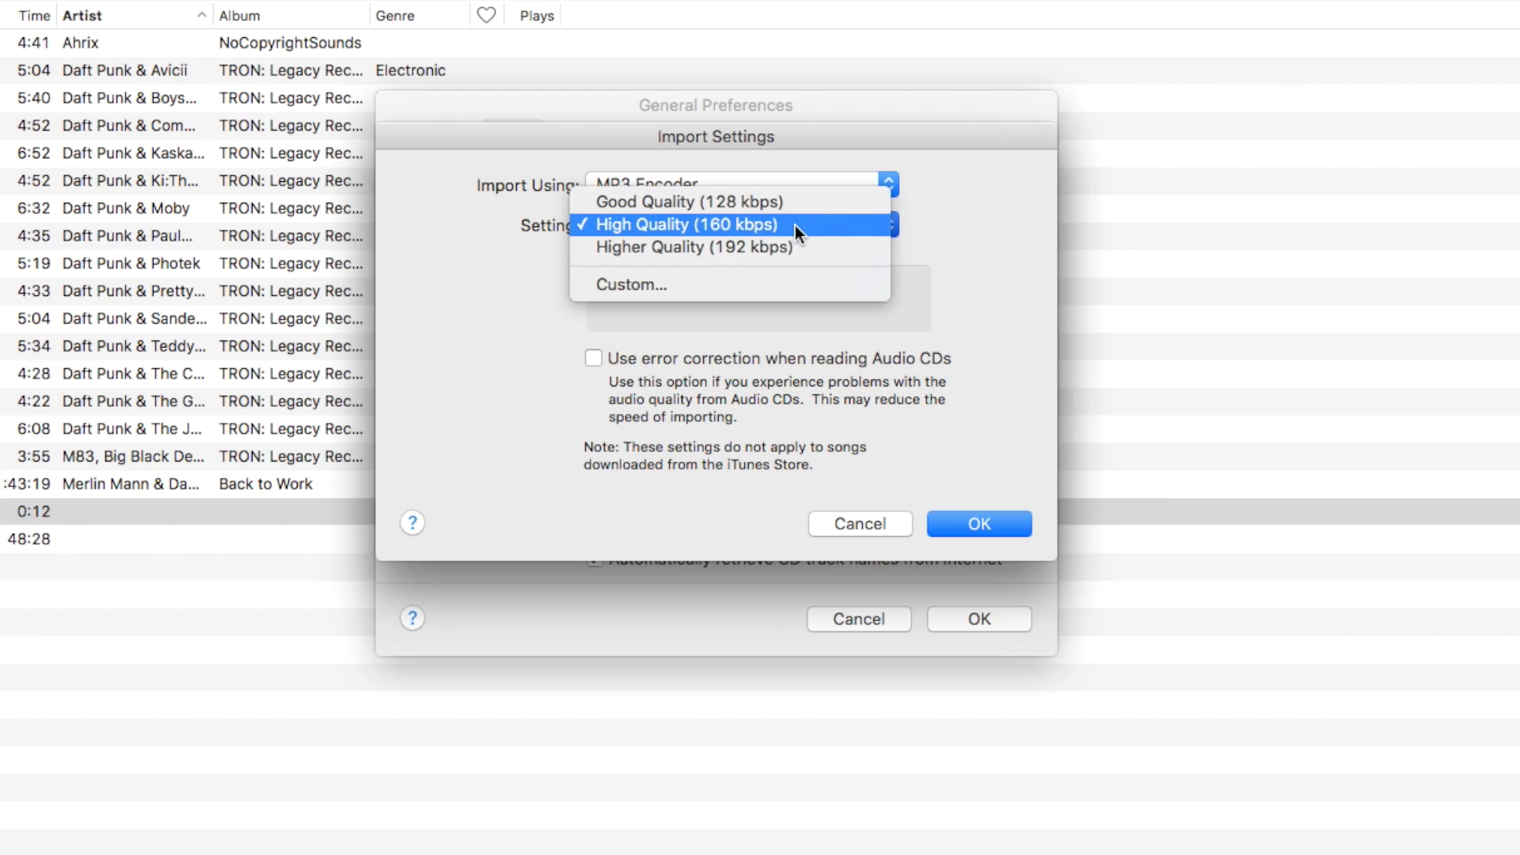
click(780, 201)
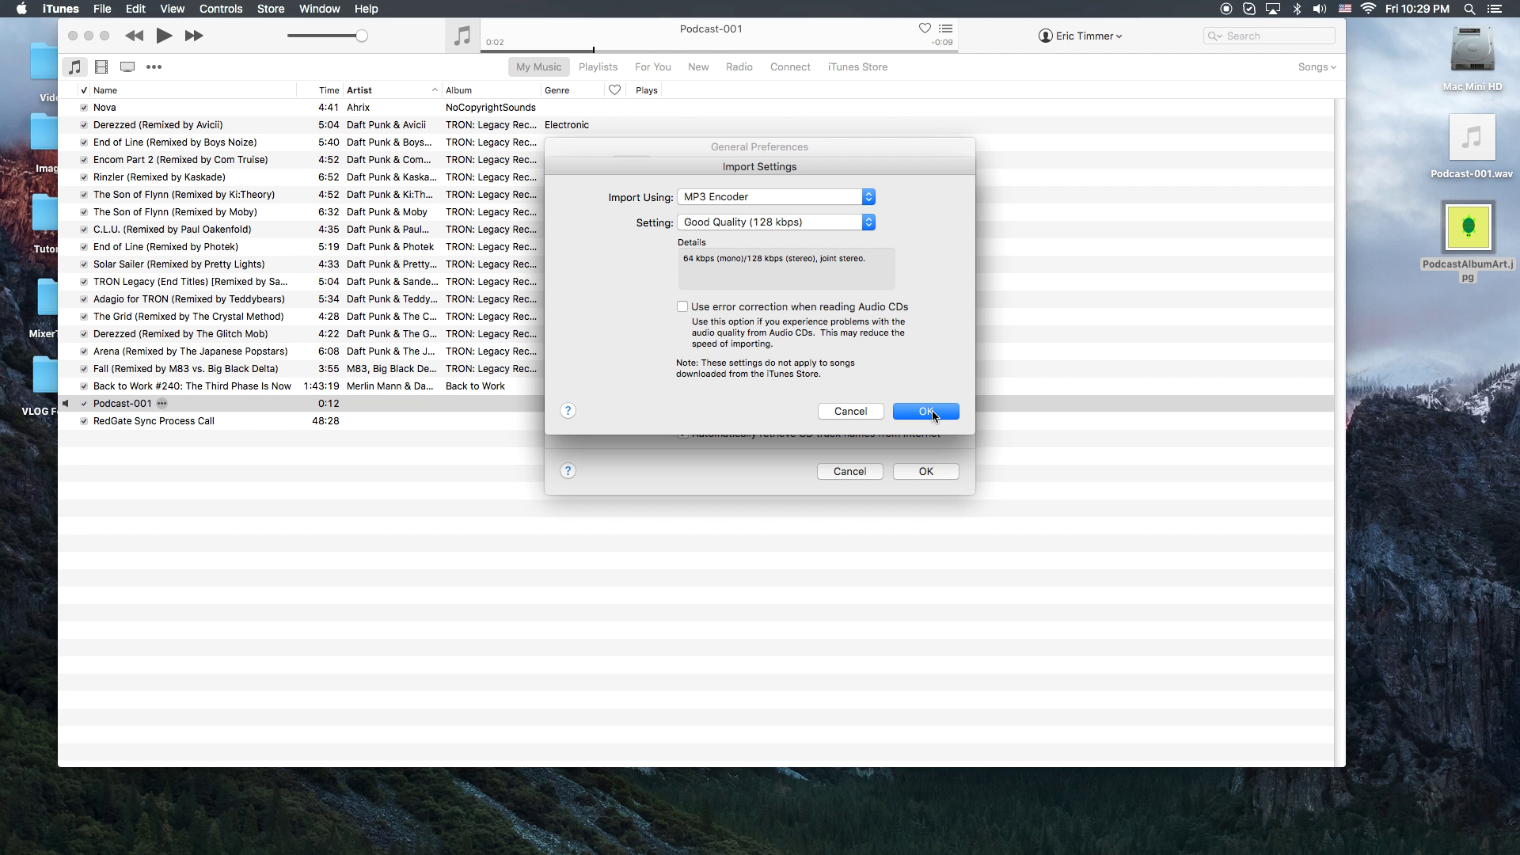
click(926, 411)
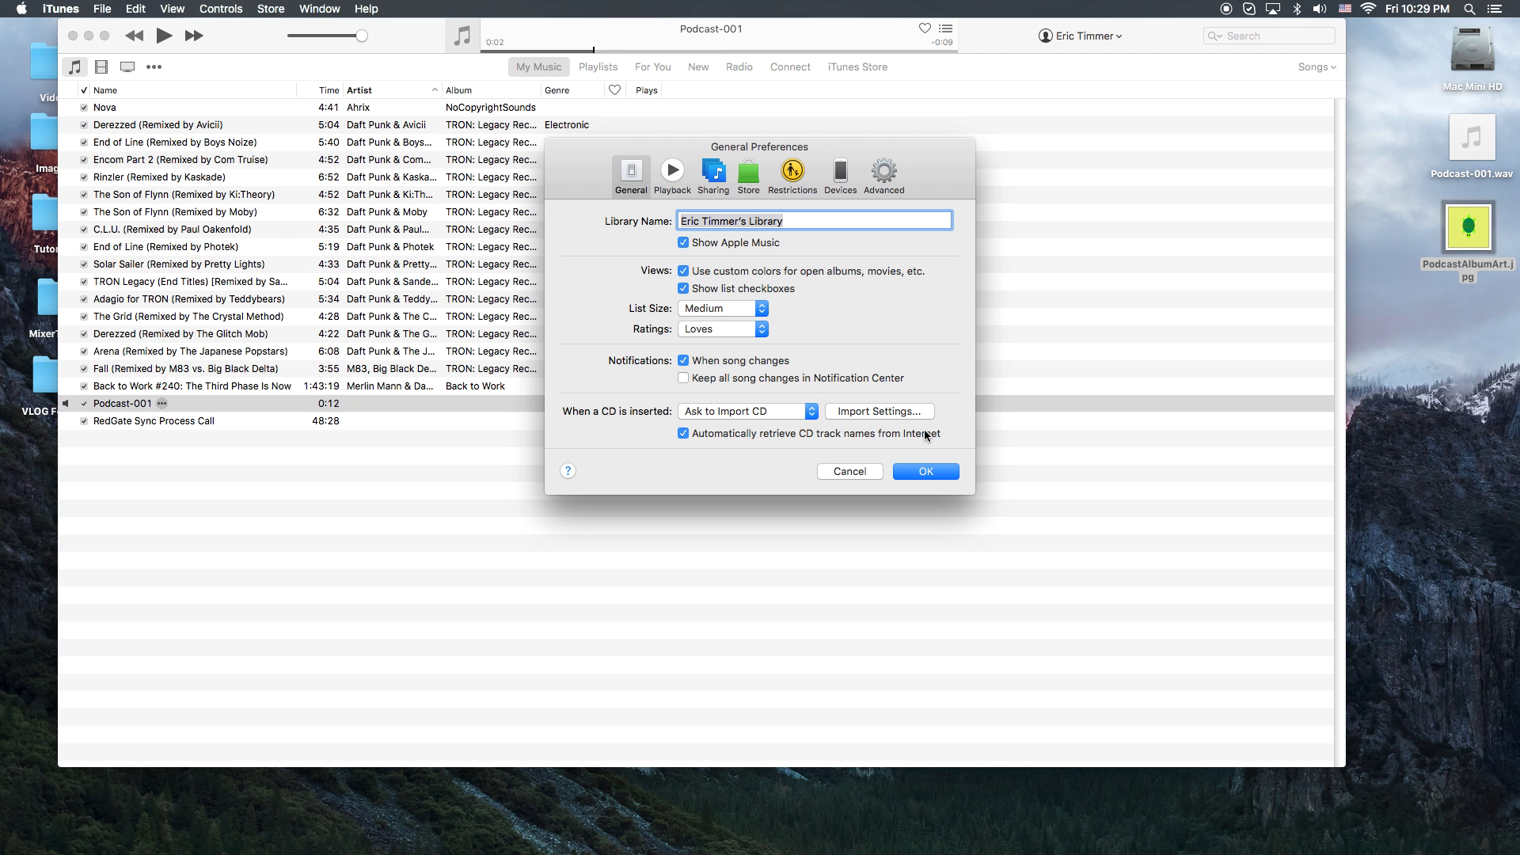
click(925, 470)
Create an MP3 version of the Podcast-001 track and select the new copy
right_click(124, 408)
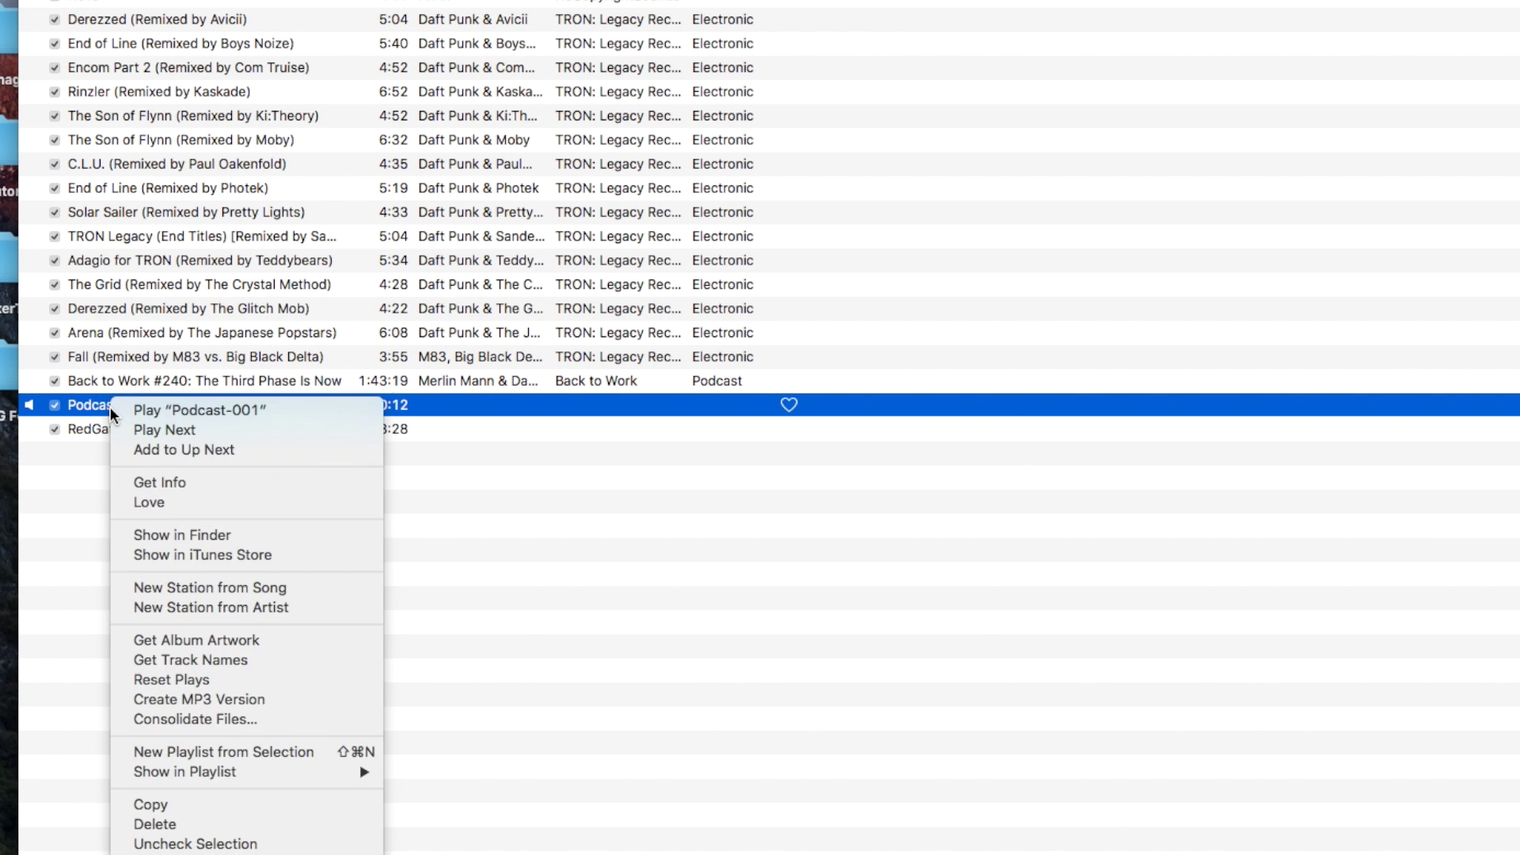
click(236, 700)
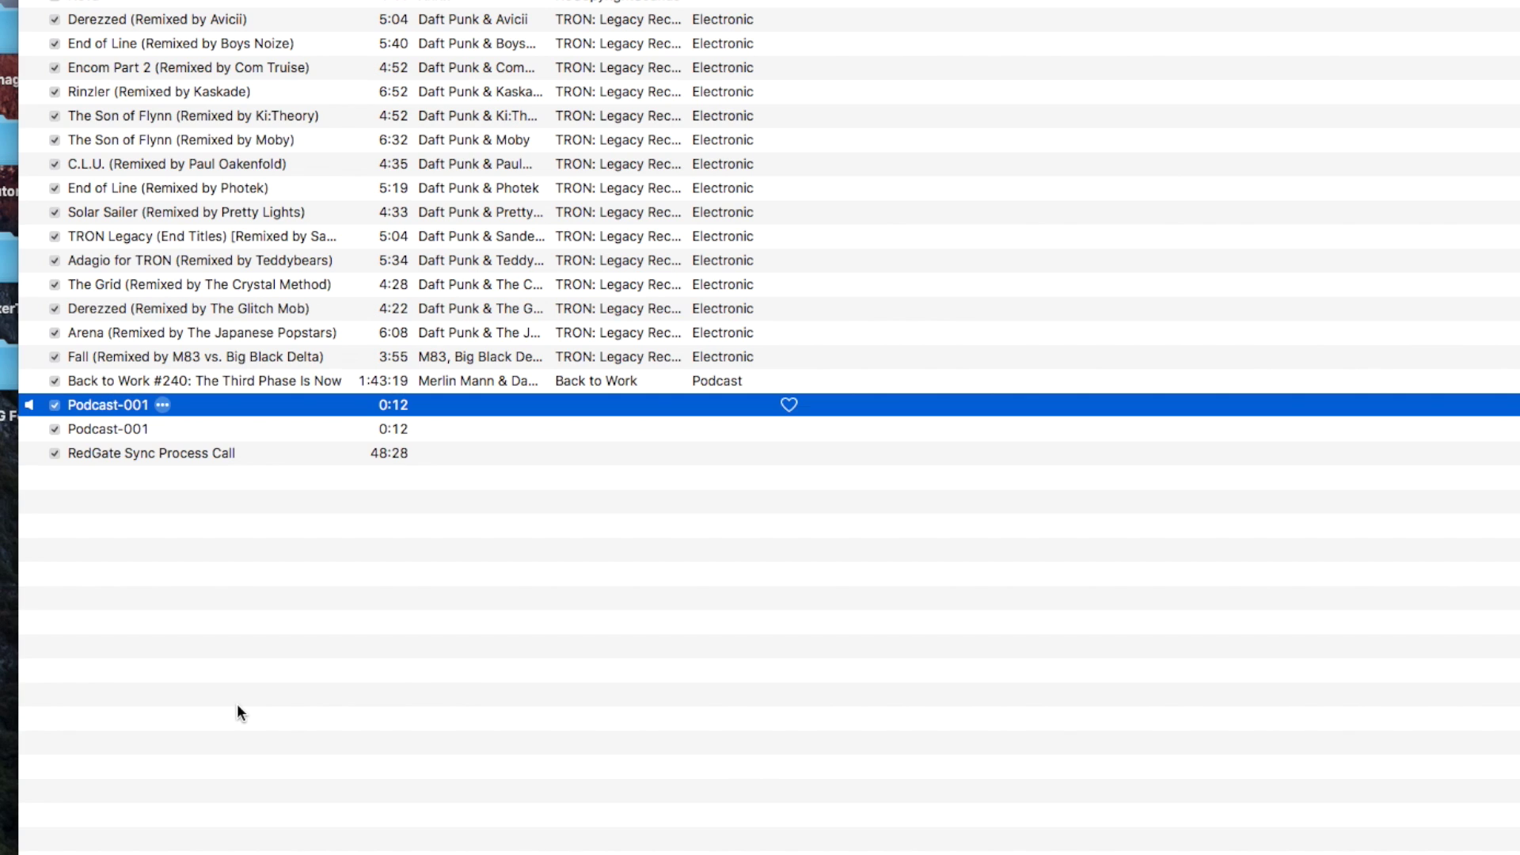
click(126, 427)
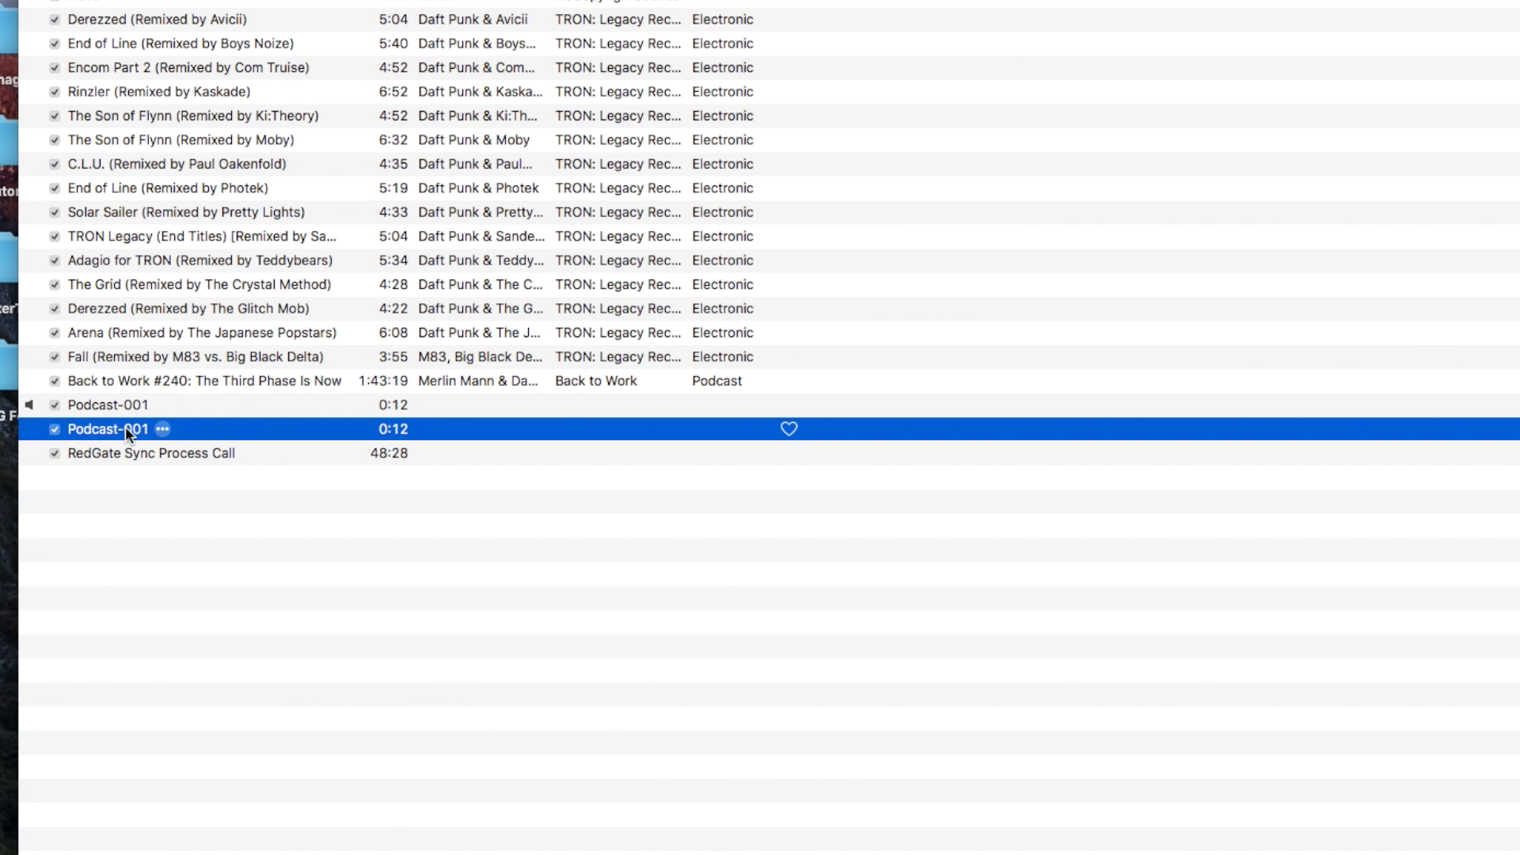
Open the track info of the Podcast-001 MP3 copy and examine its file properties
right_click(111, 435)
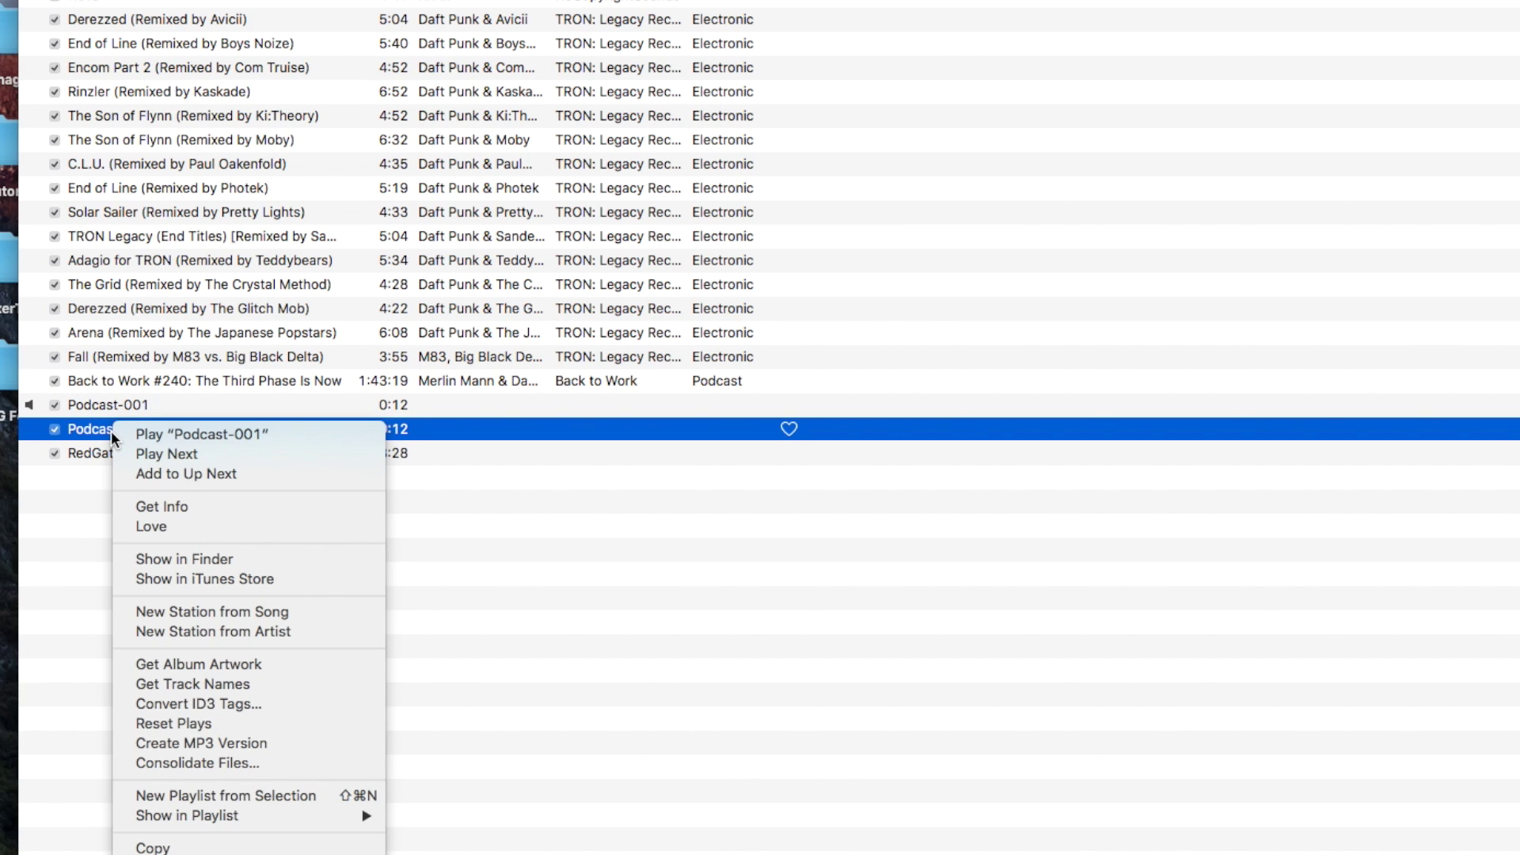
click(167, 506)
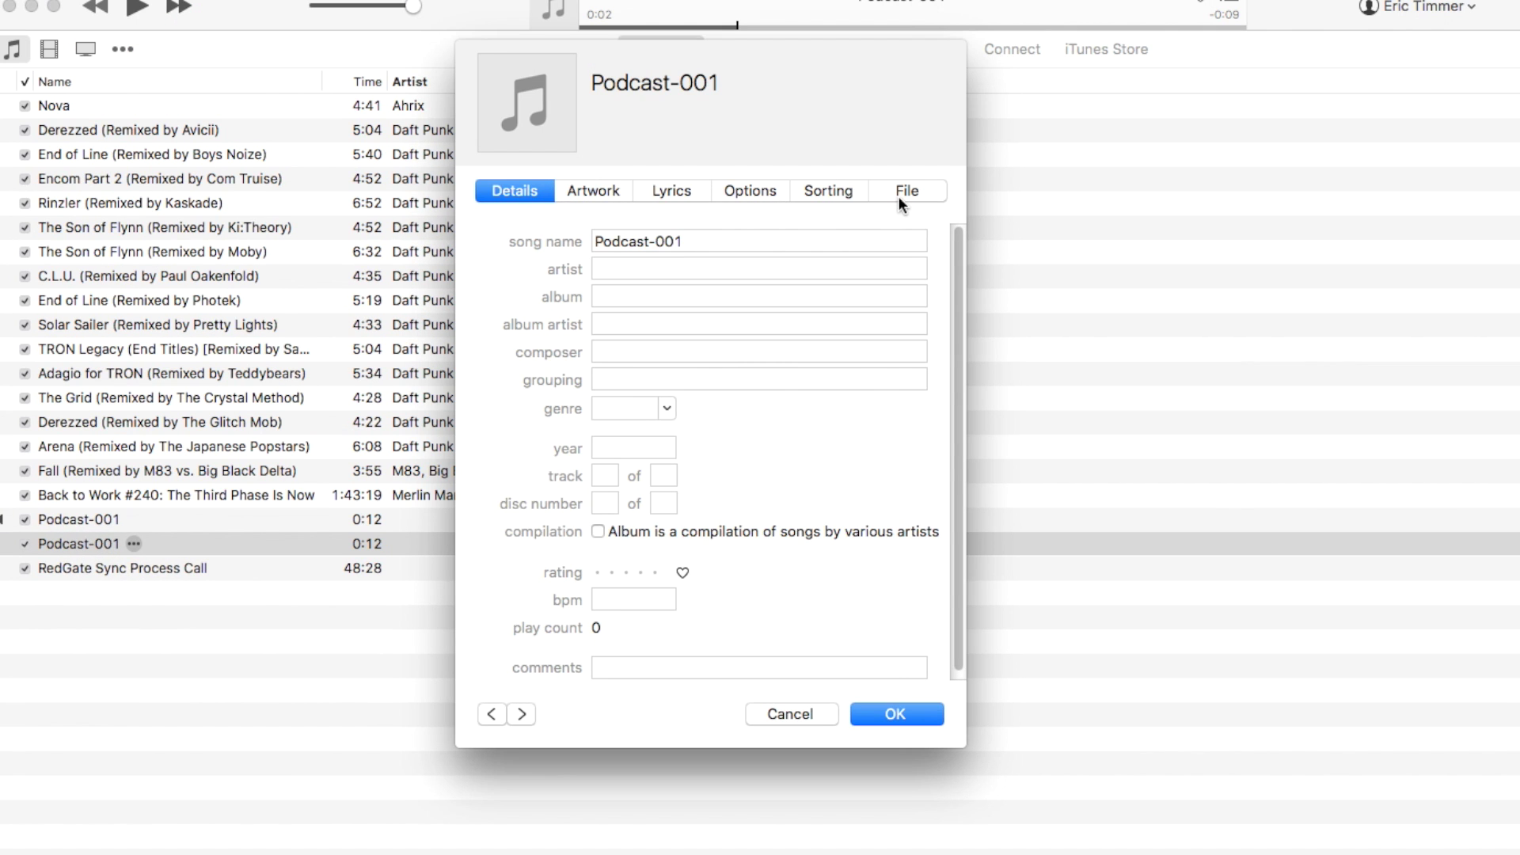
click(909, 191)
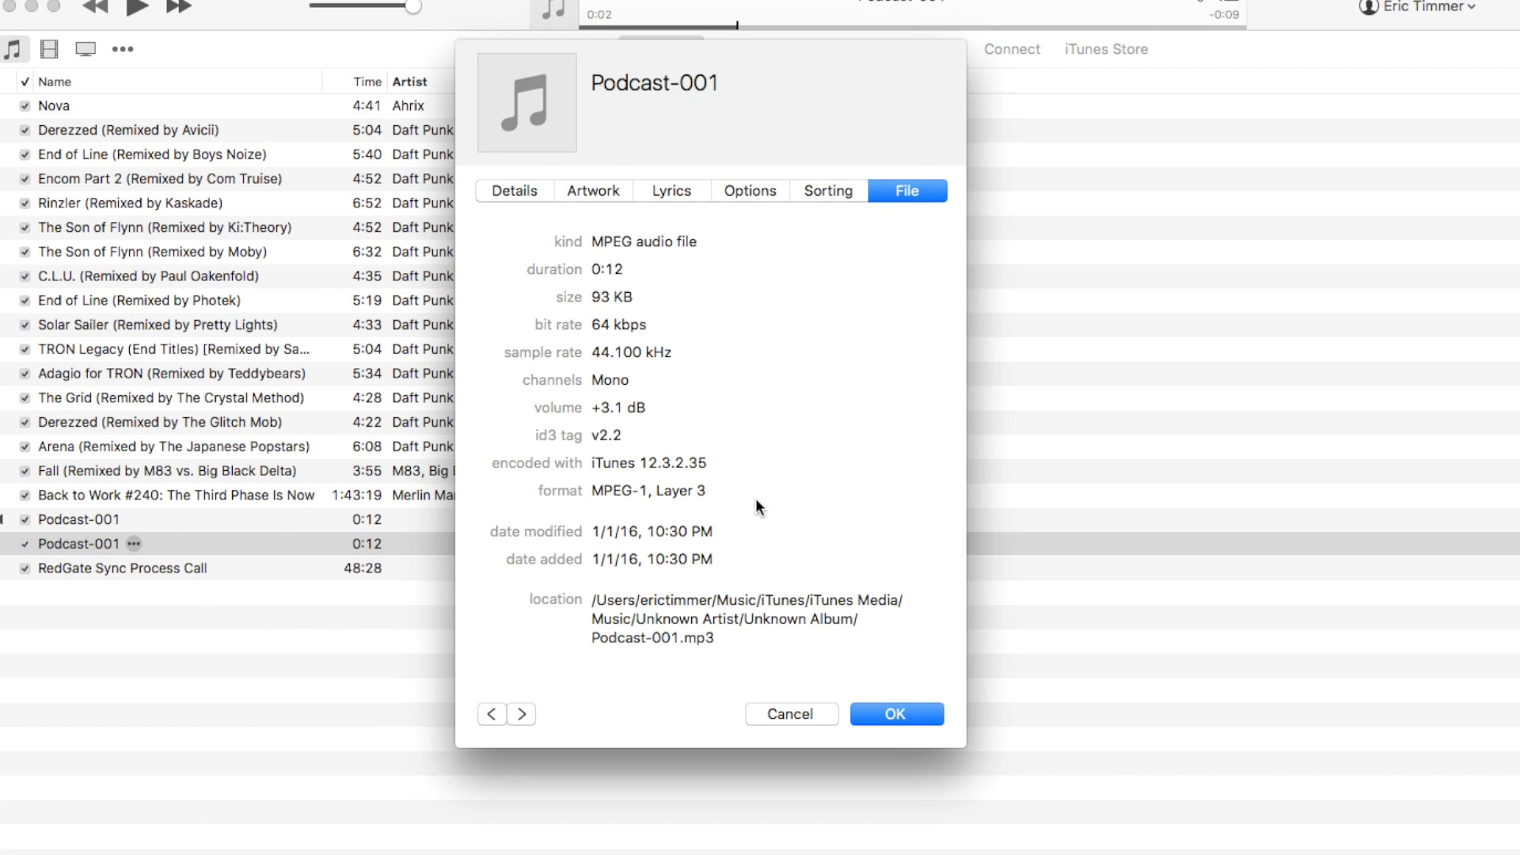
In the track details, enter the podcaster's full name as artist and ET as both album and album artist
click(532, 190)
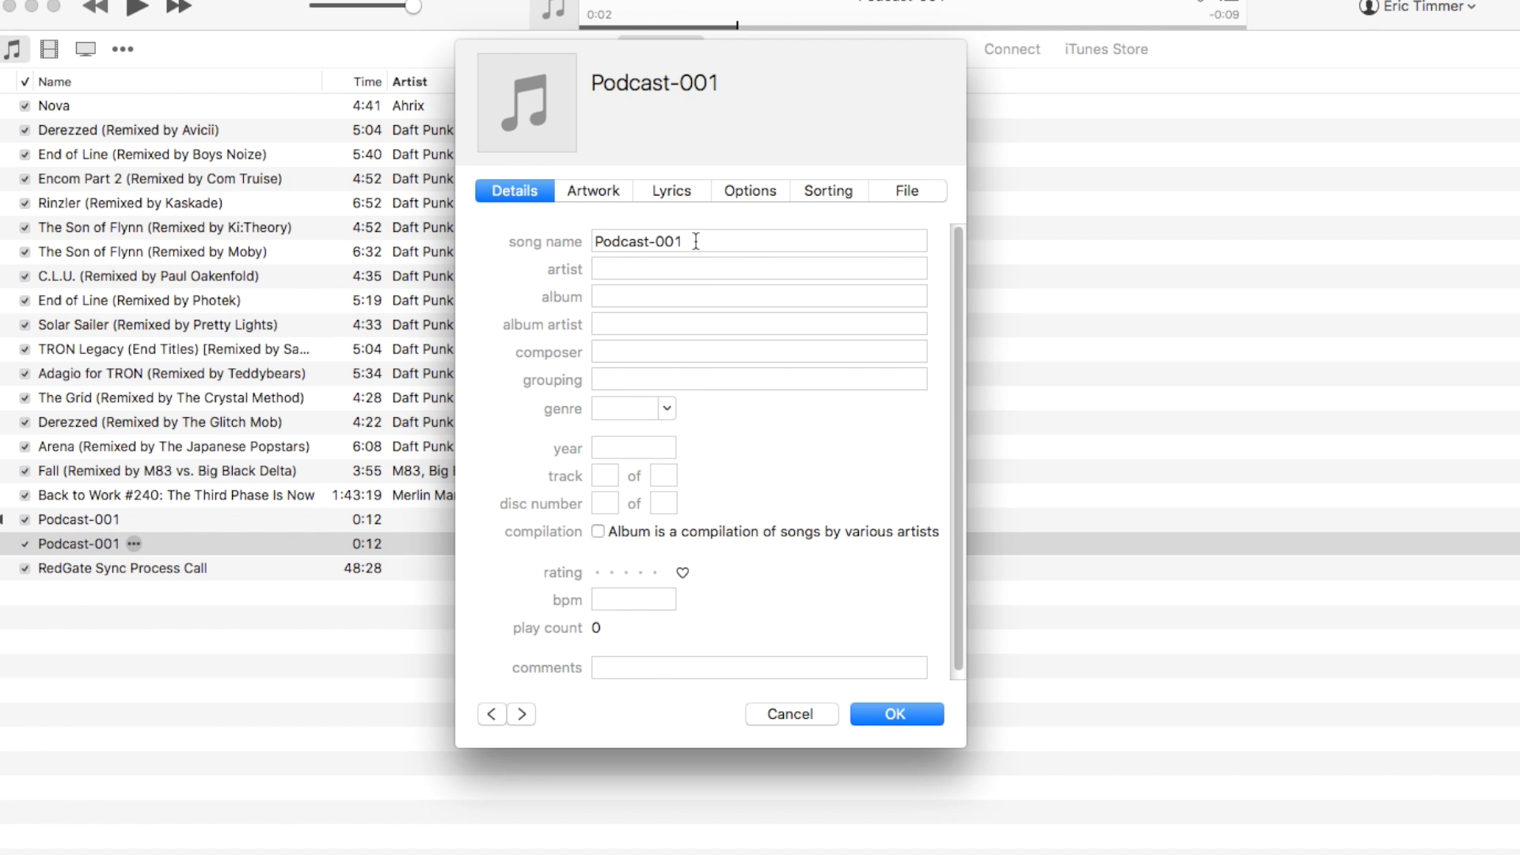
click(679, 271)
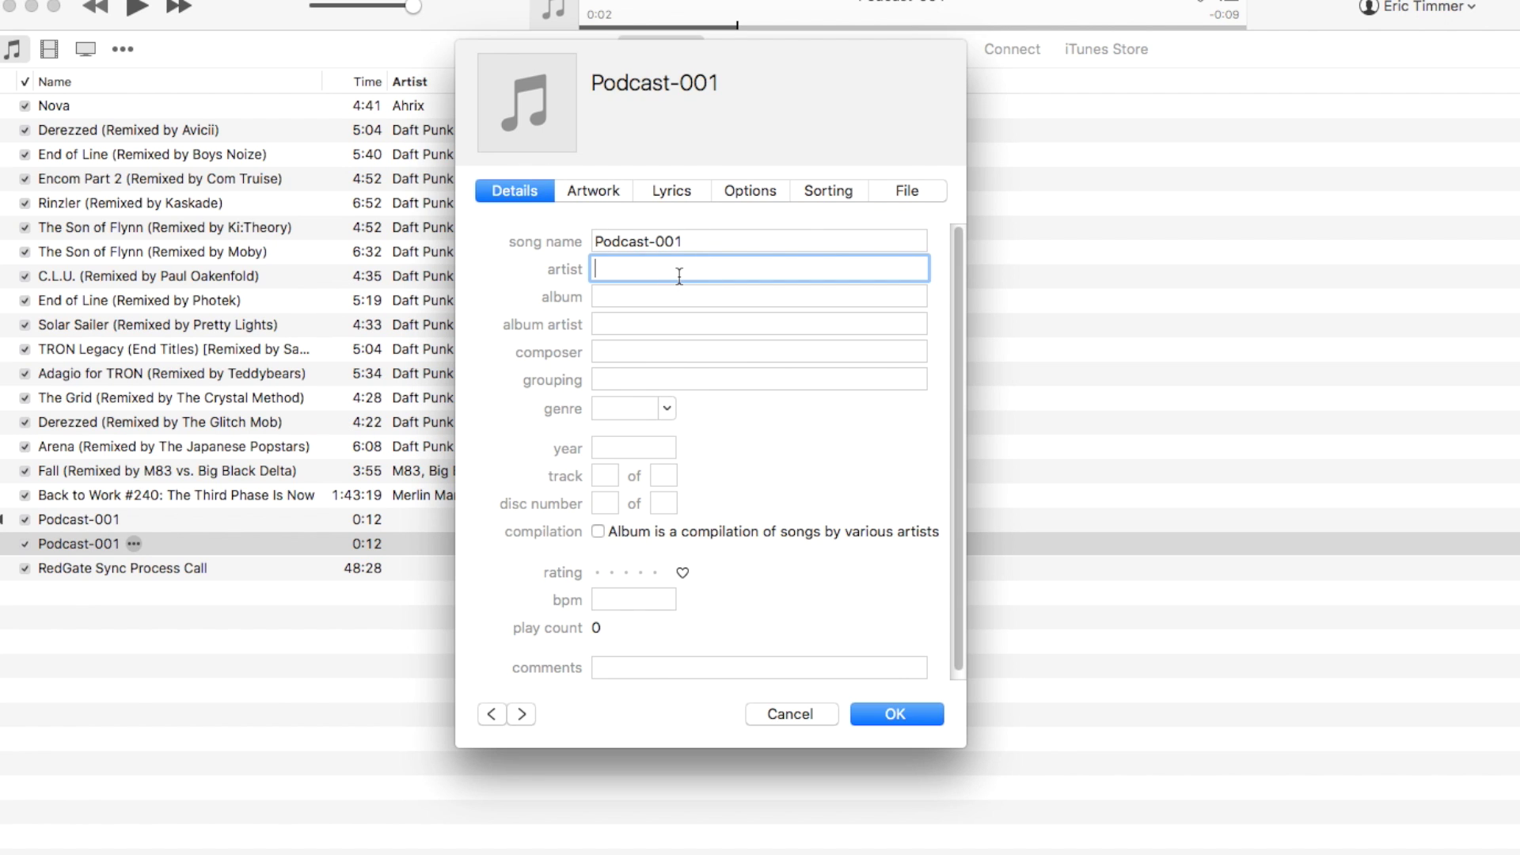
text(Eric Timmer)
key(Tab)
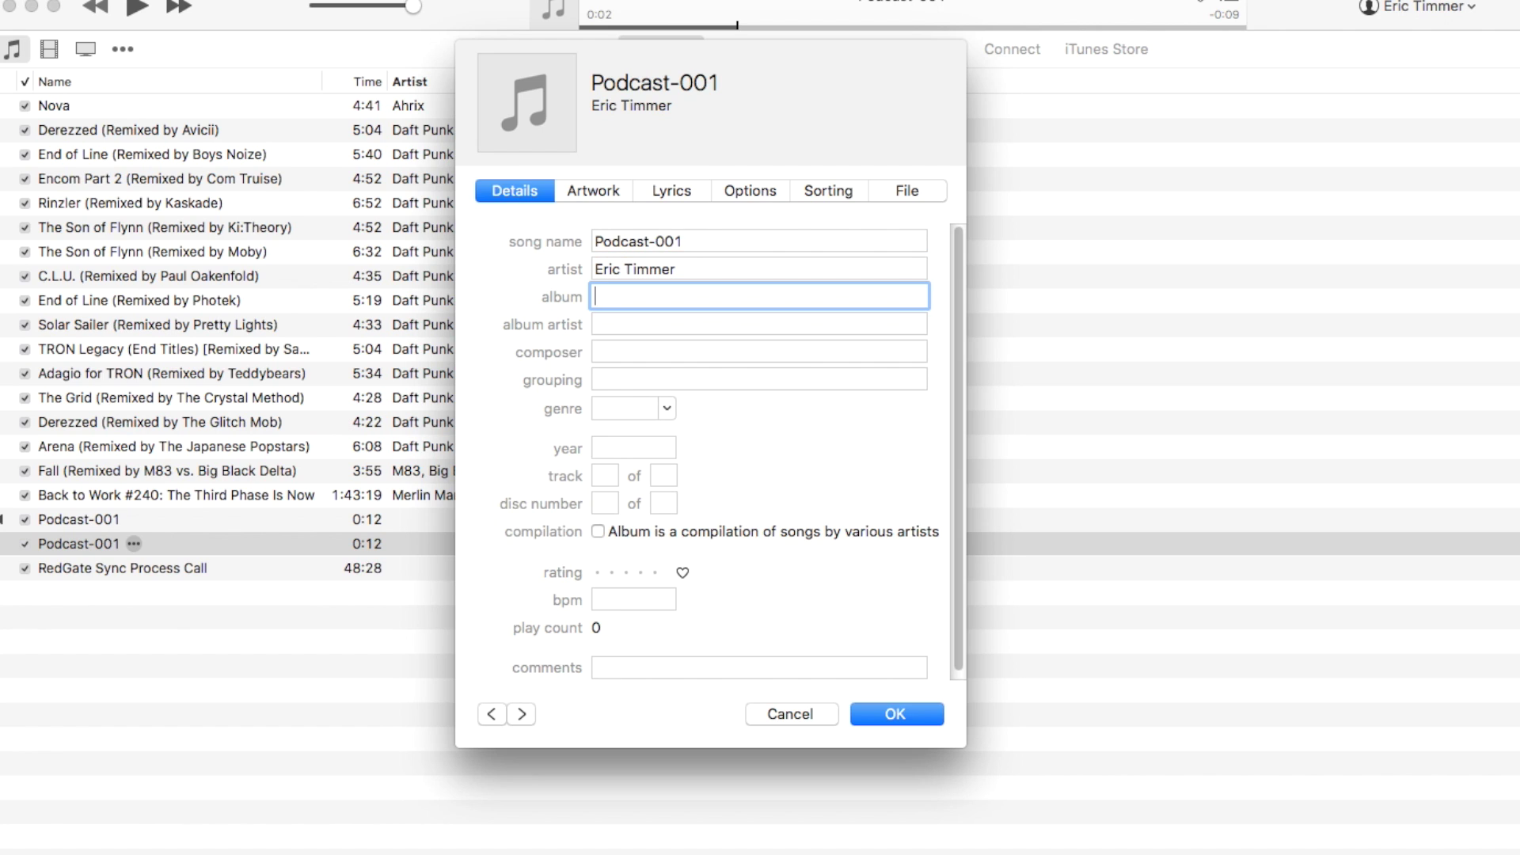
text(P)
key(BackSpace)
text(ET)
key(Tab)
text(ET)
key(Tab)
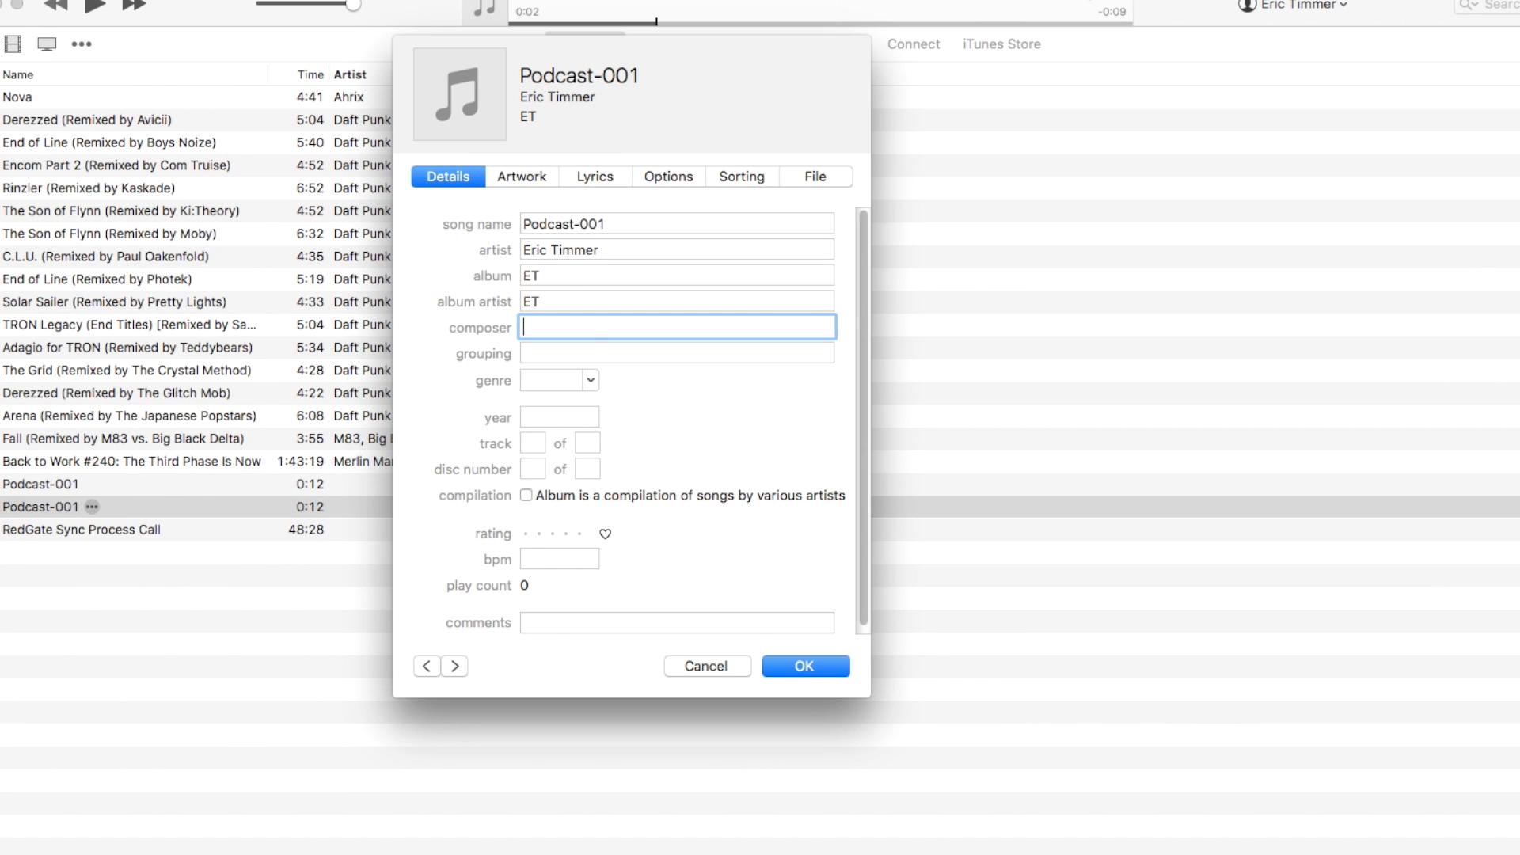
Enter the podcaster's full name as composer, set the grouping to Tech and choose Podcast as the genre
text(Eric Timmer)
key(Tab)
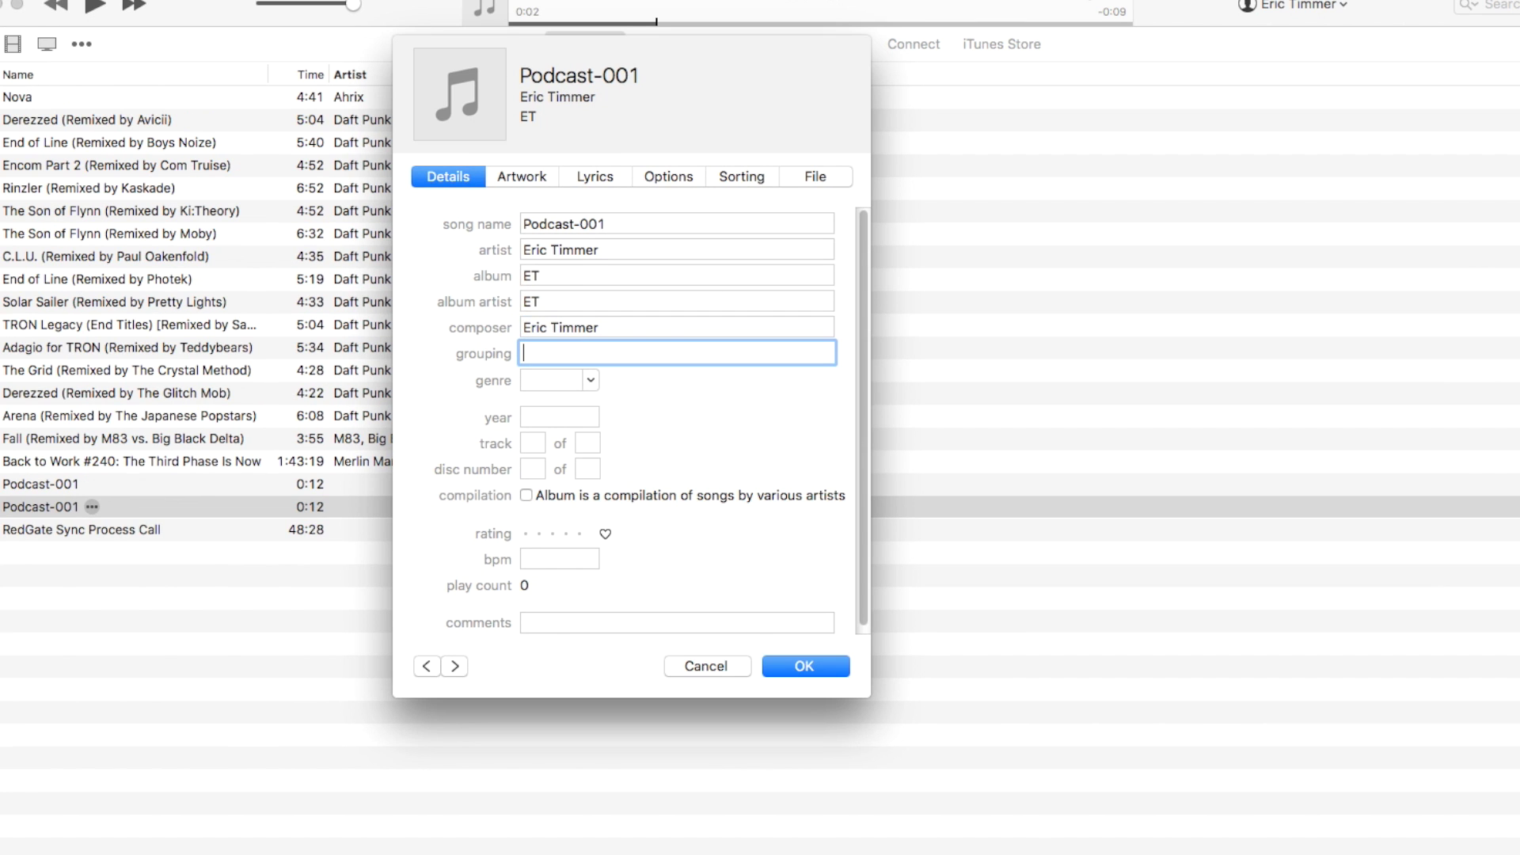
text(Tech)
click(591, 380)
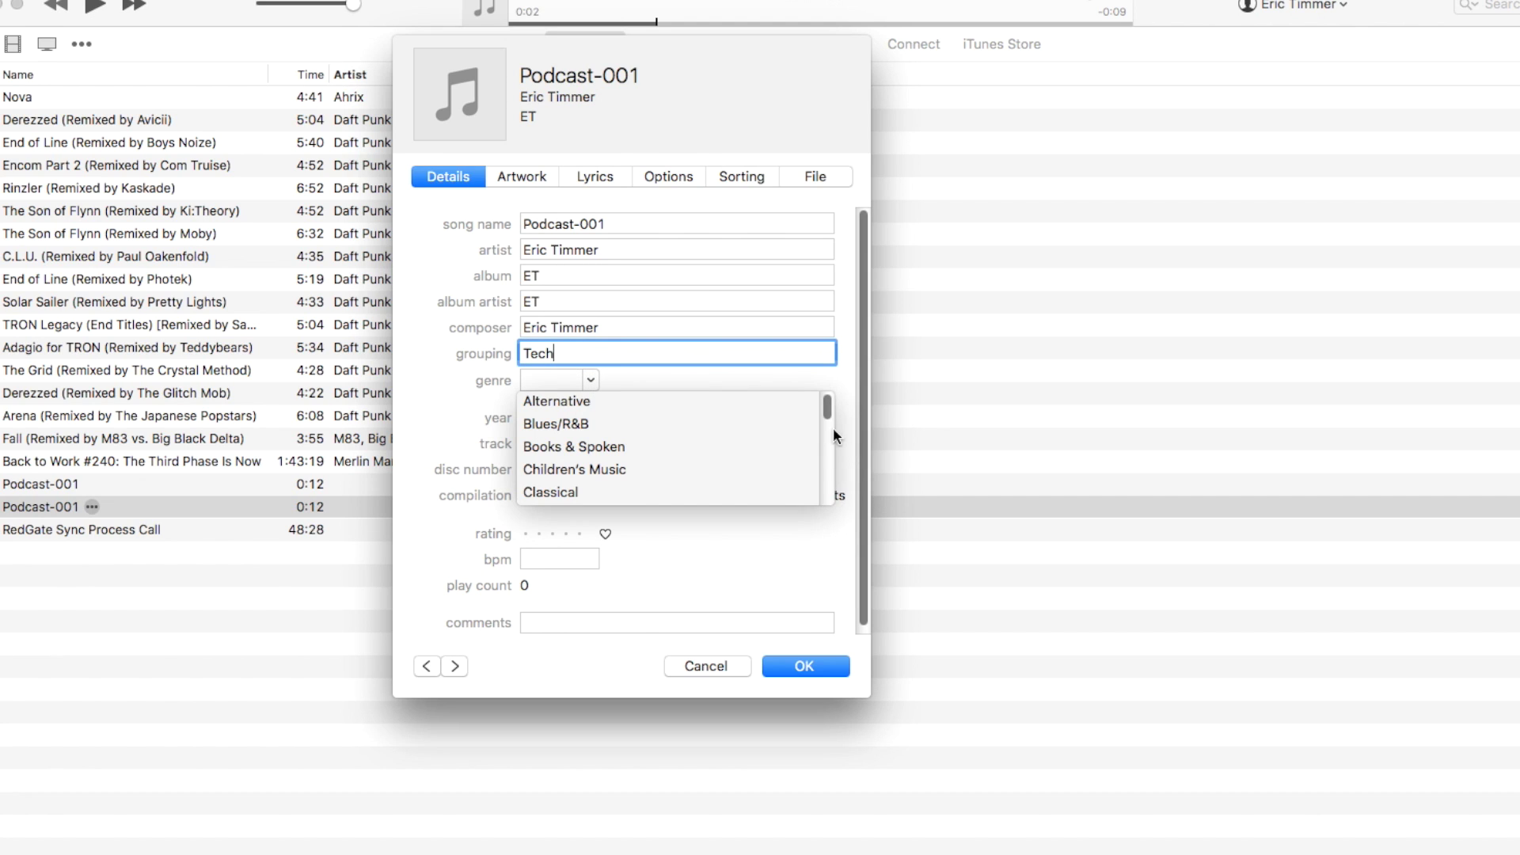
drag(824, 407, 847, 473)
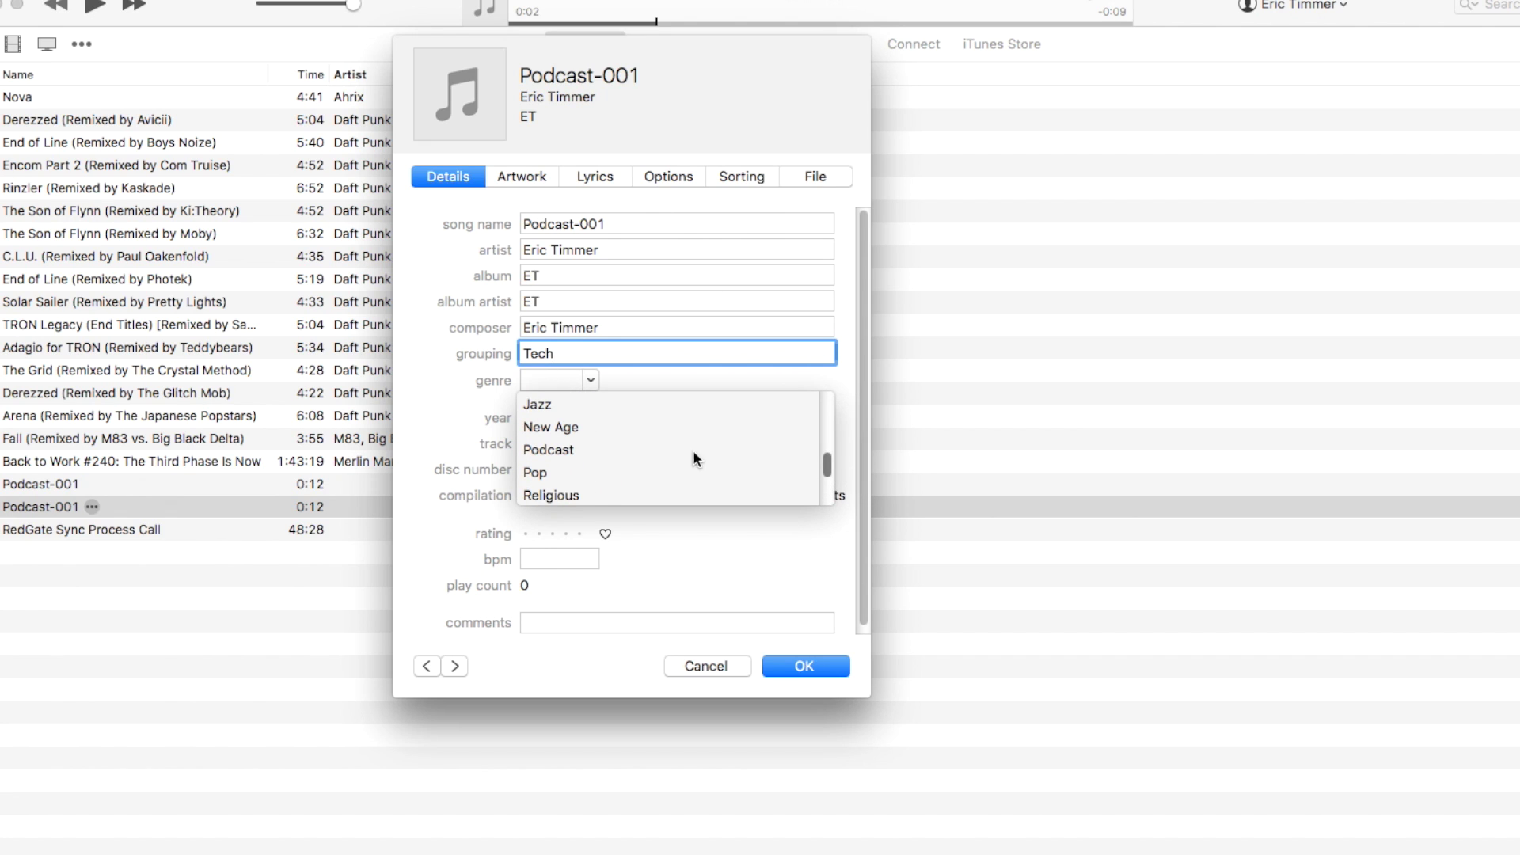
click(657, 450)
Set the year to 2016 and the track number to 001, and save the track info
click(554, 417)
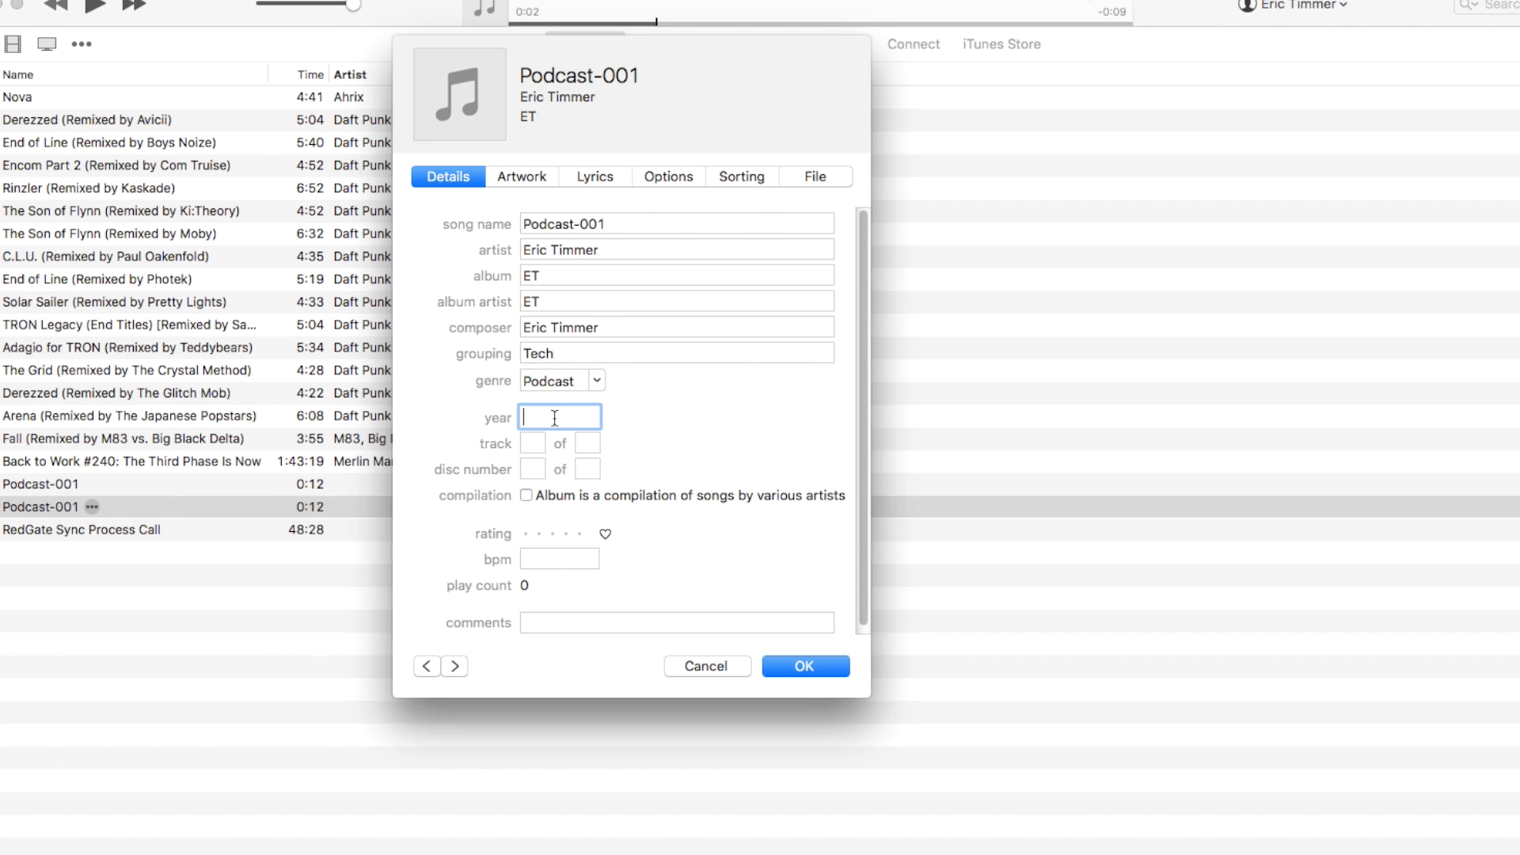
text(2016)
click(539, 441)
text(001)
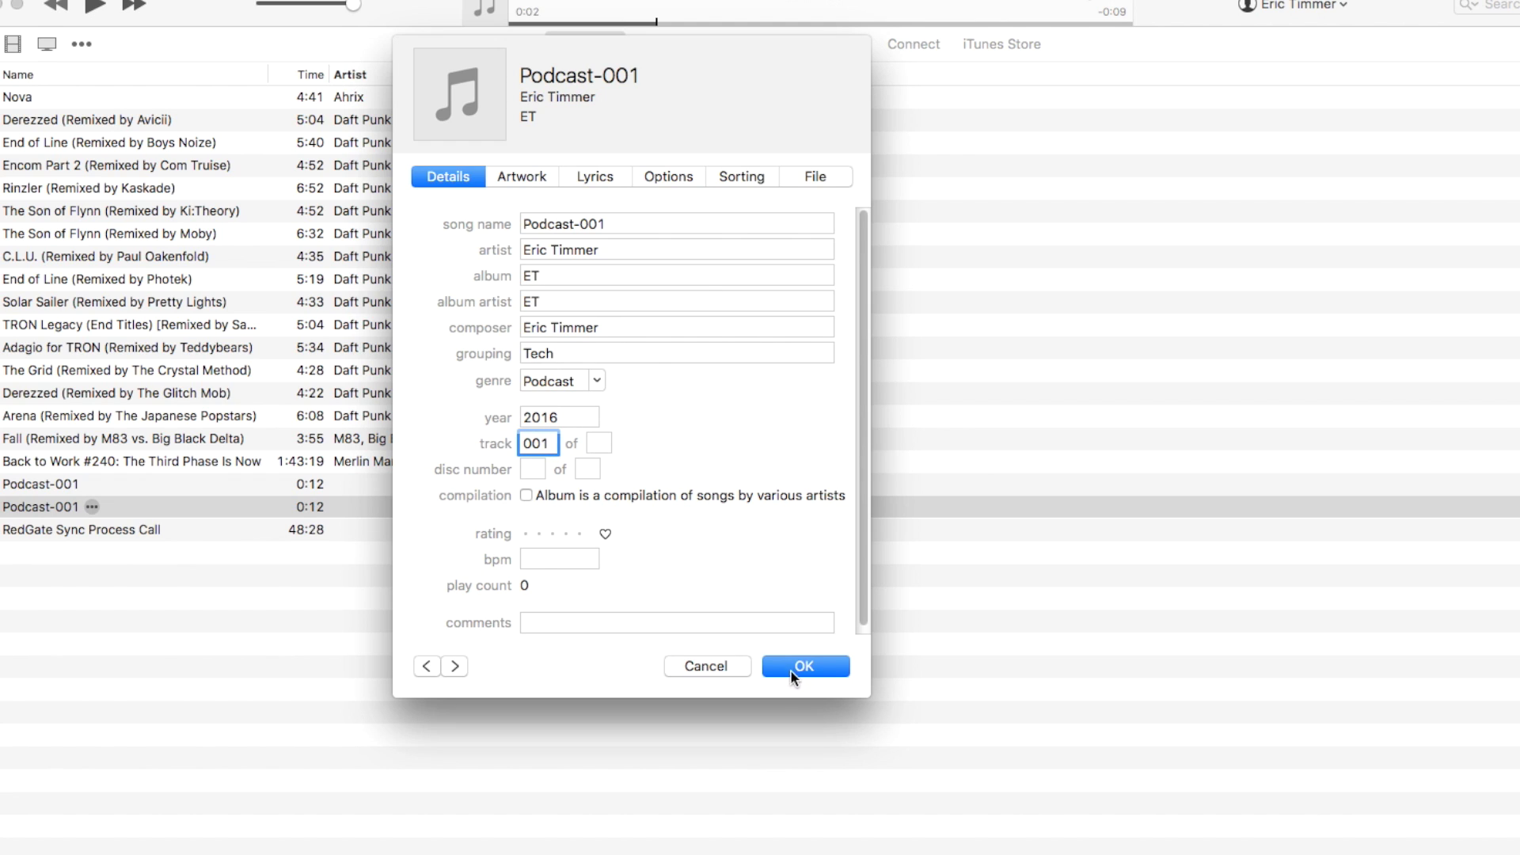
drag(859, 545, 865, 597)
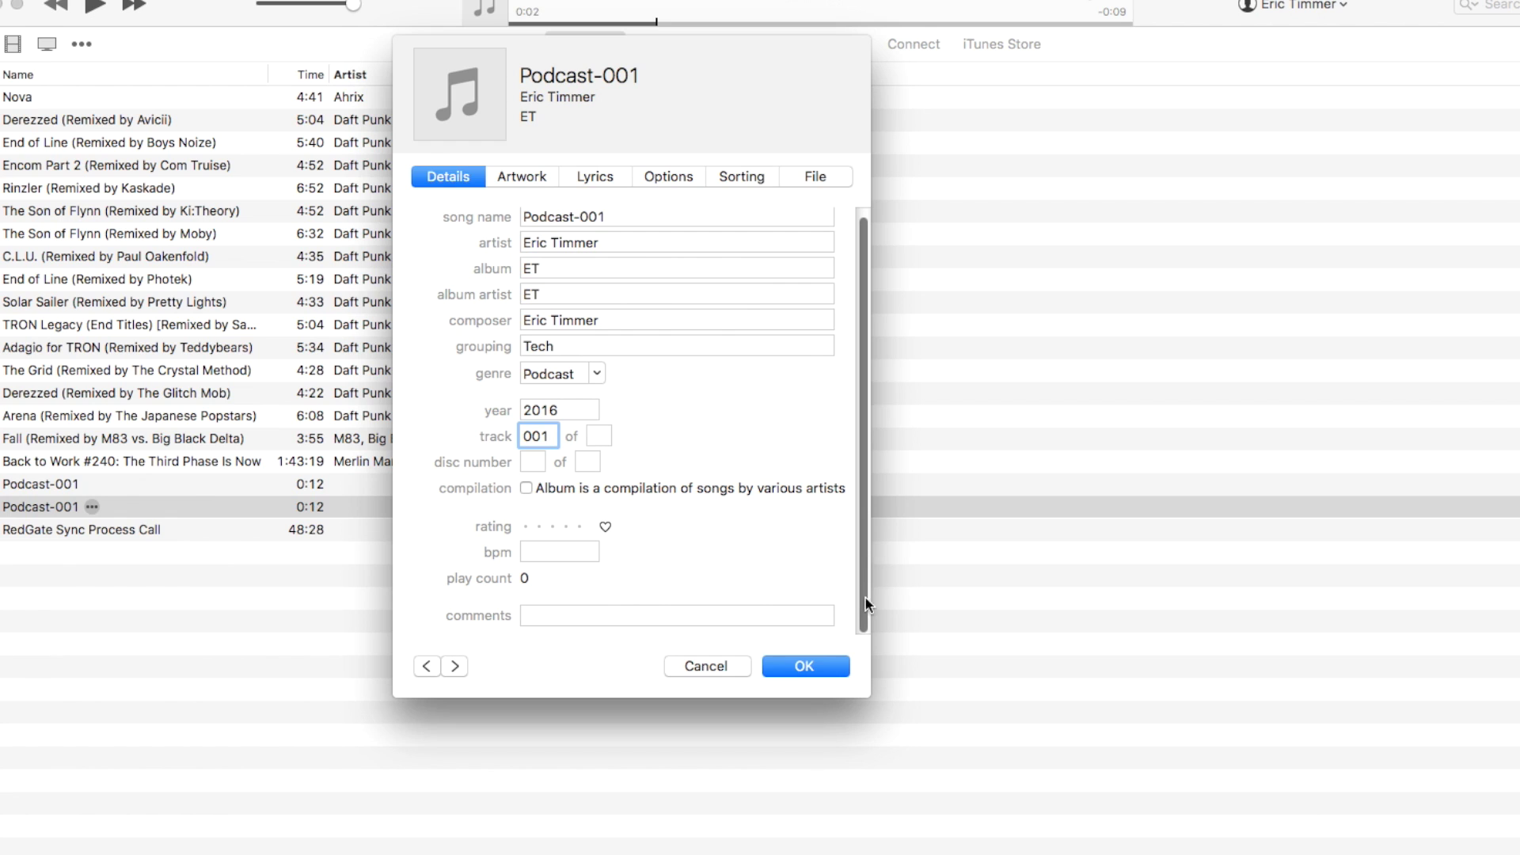
click(812, 661)
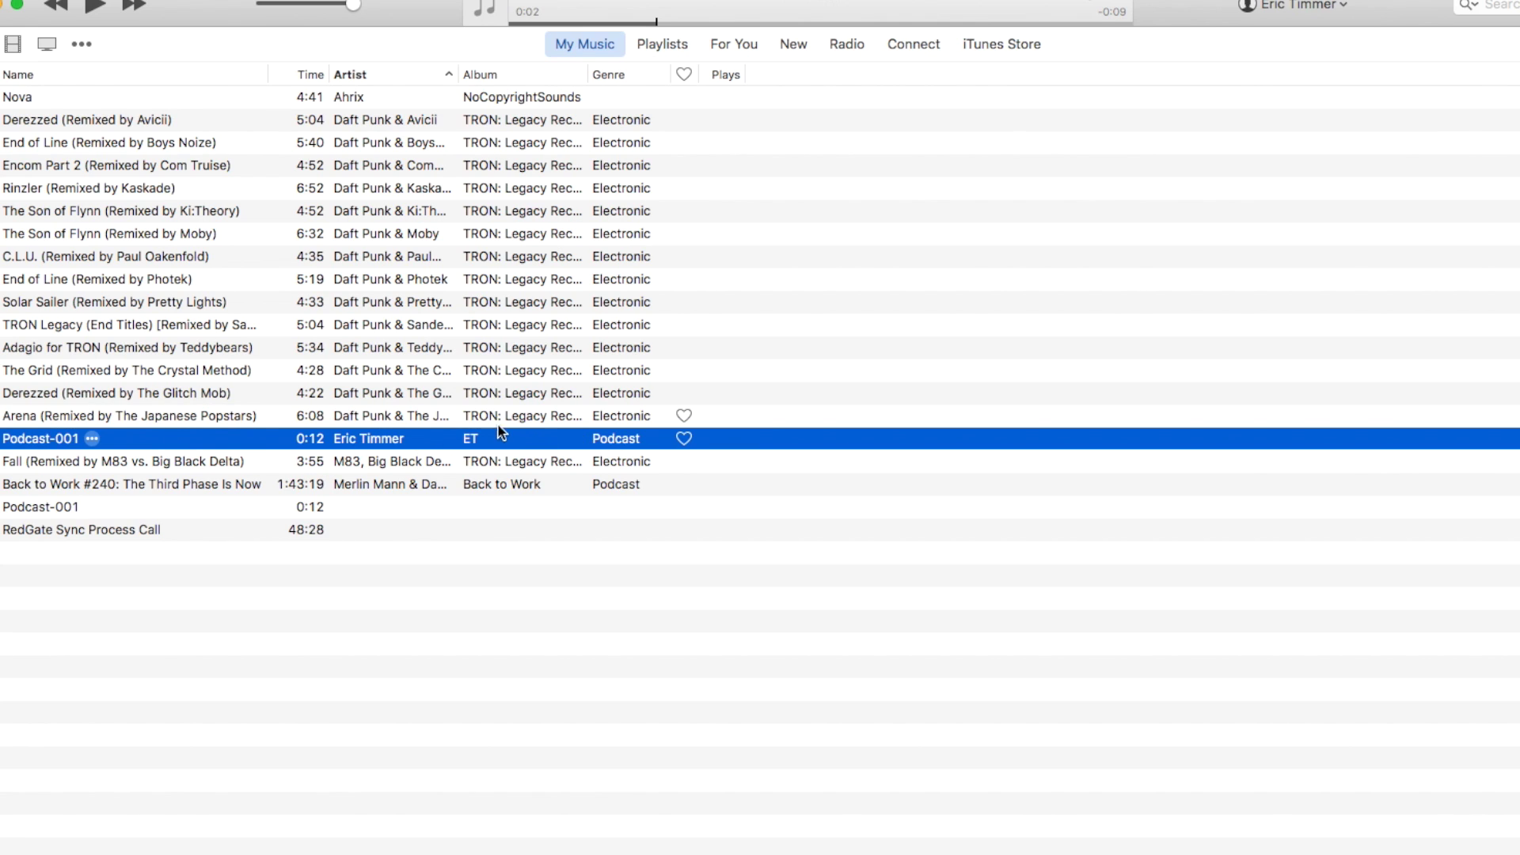
Add PodcastAlbumArt.jpg from the Desktop as album artwork in the track info of the tagged Podcast-001 MP3
right_click(38, 436)
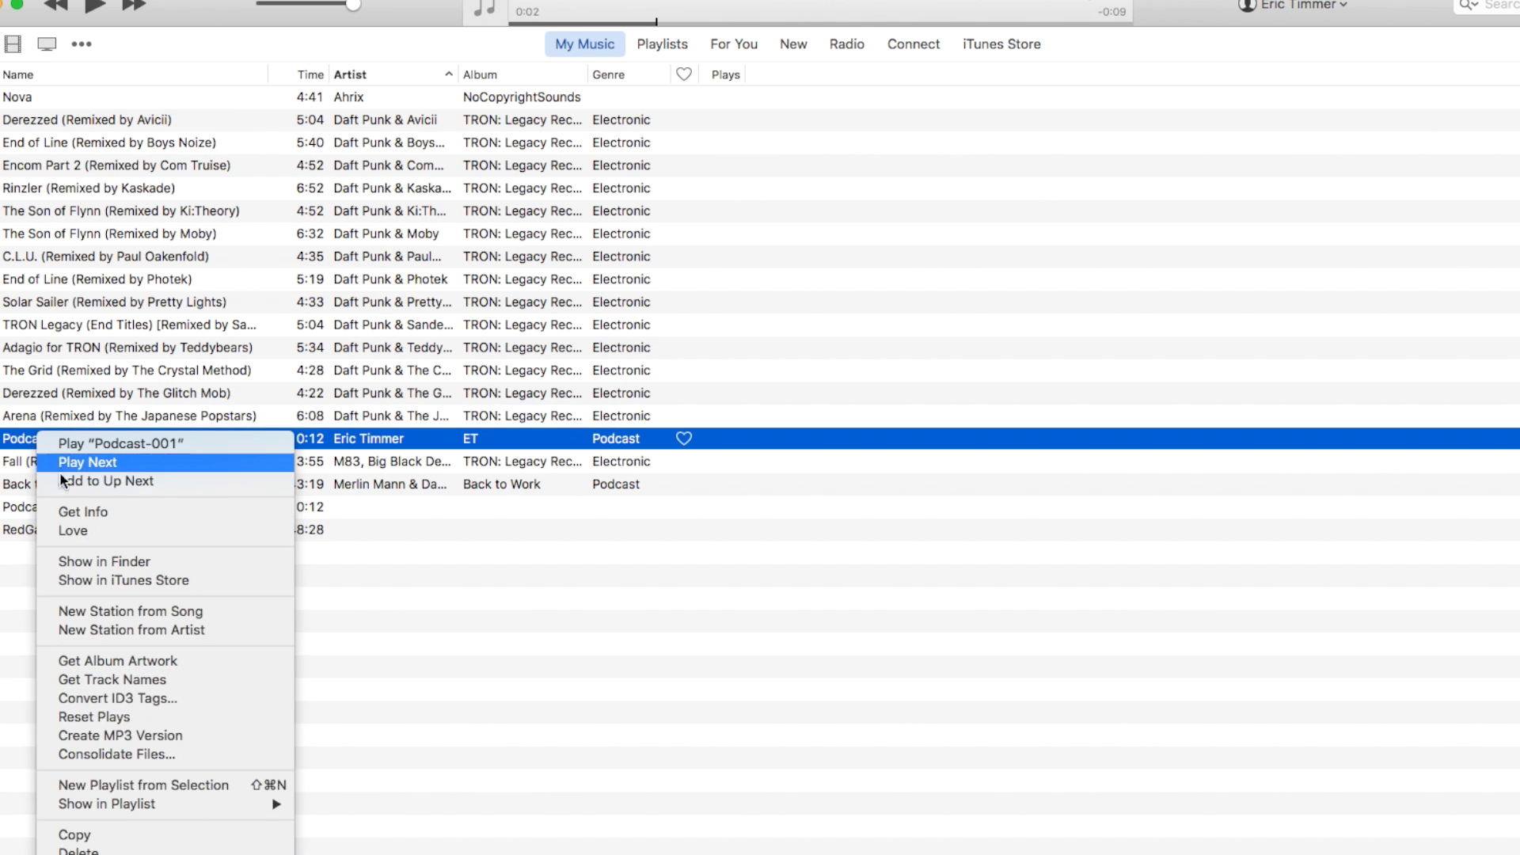
click(82, 519)
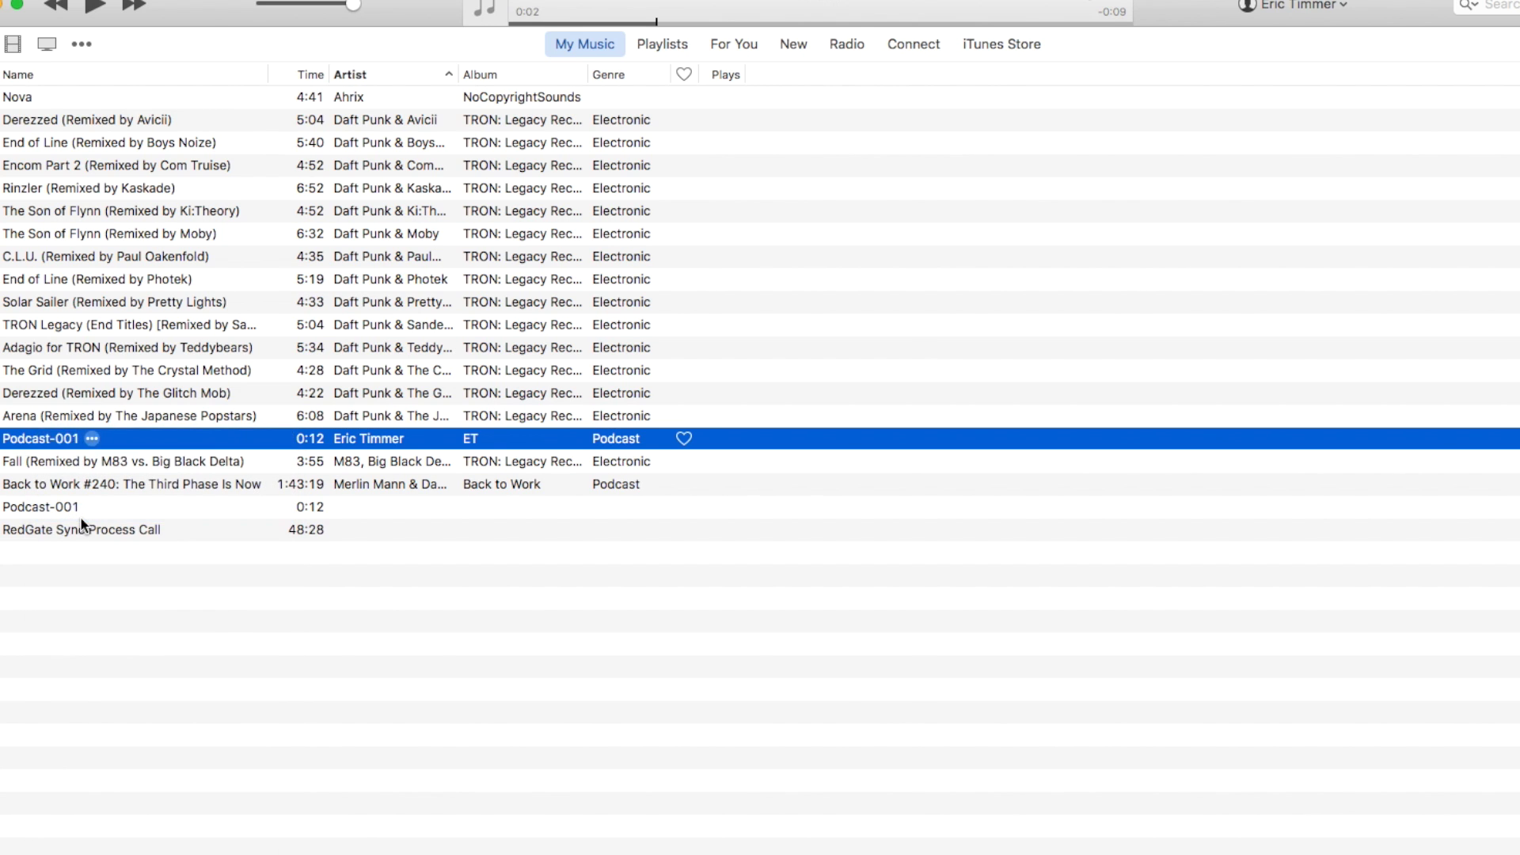
click(815, 176)
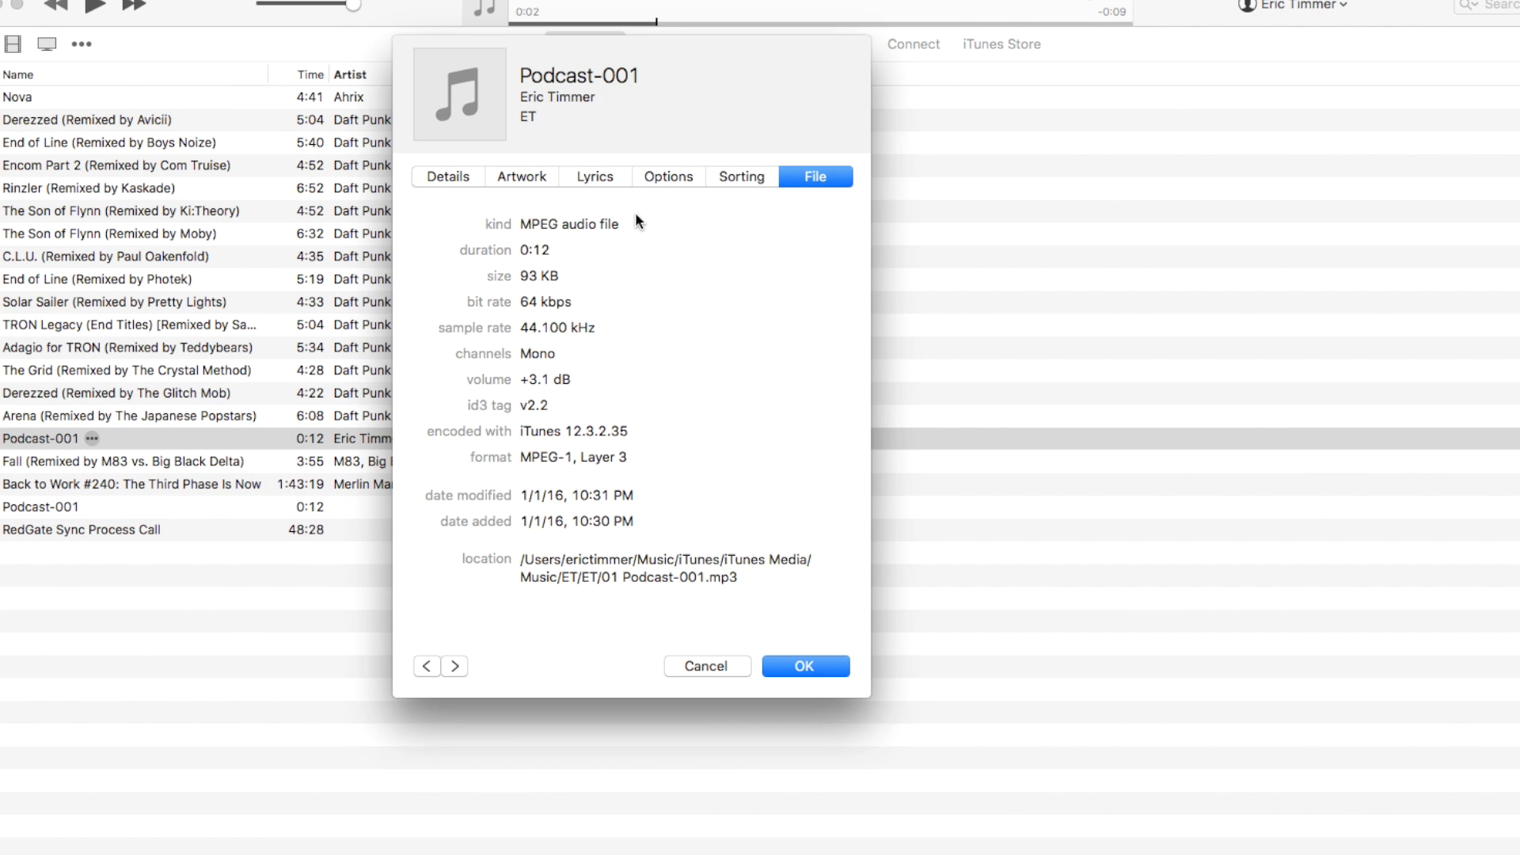
click(521, 177)
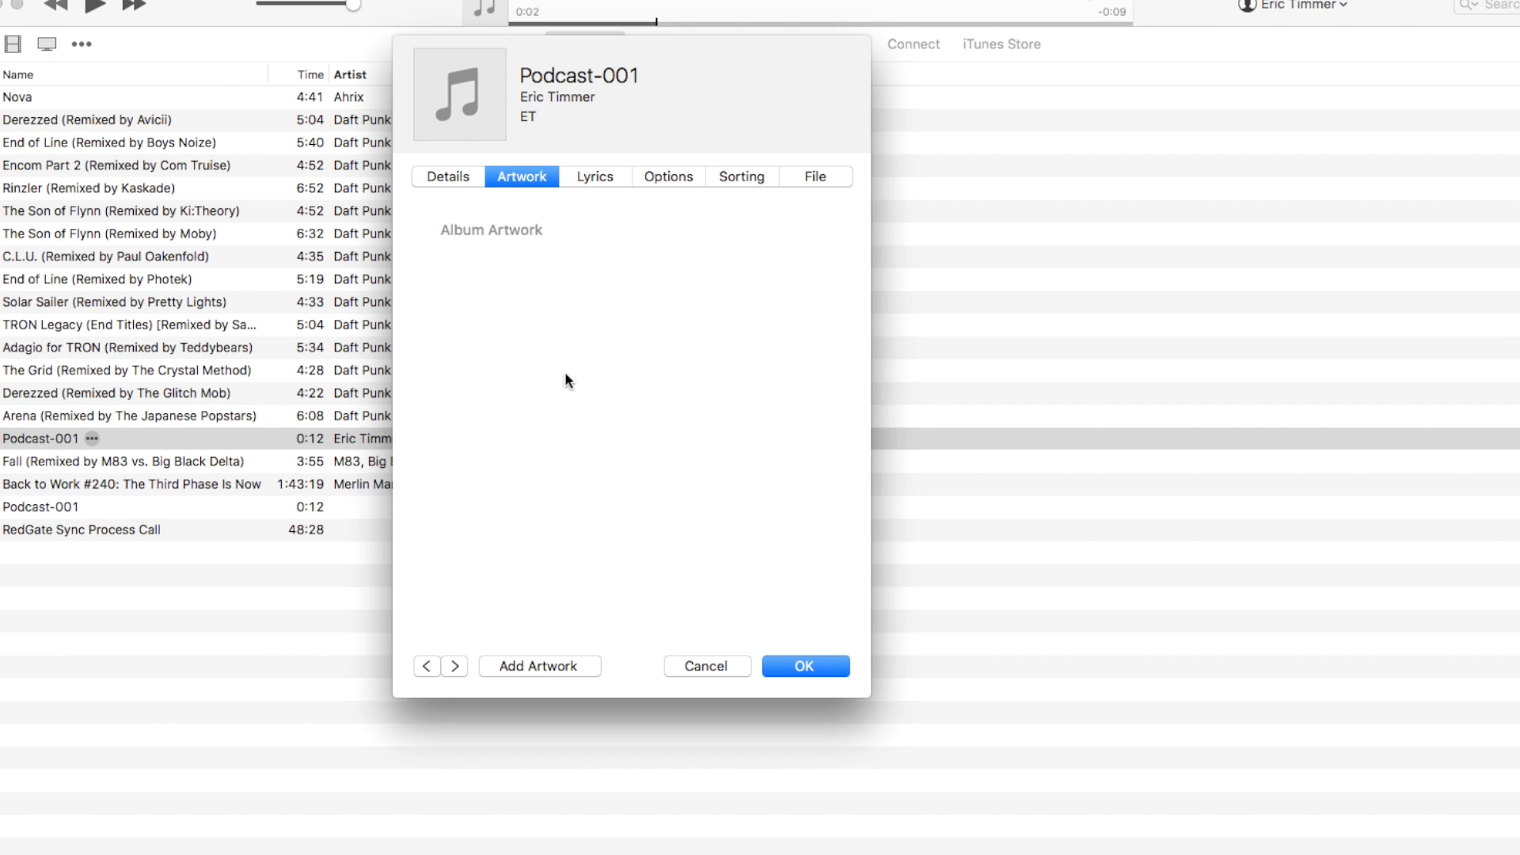
click(562, 665)
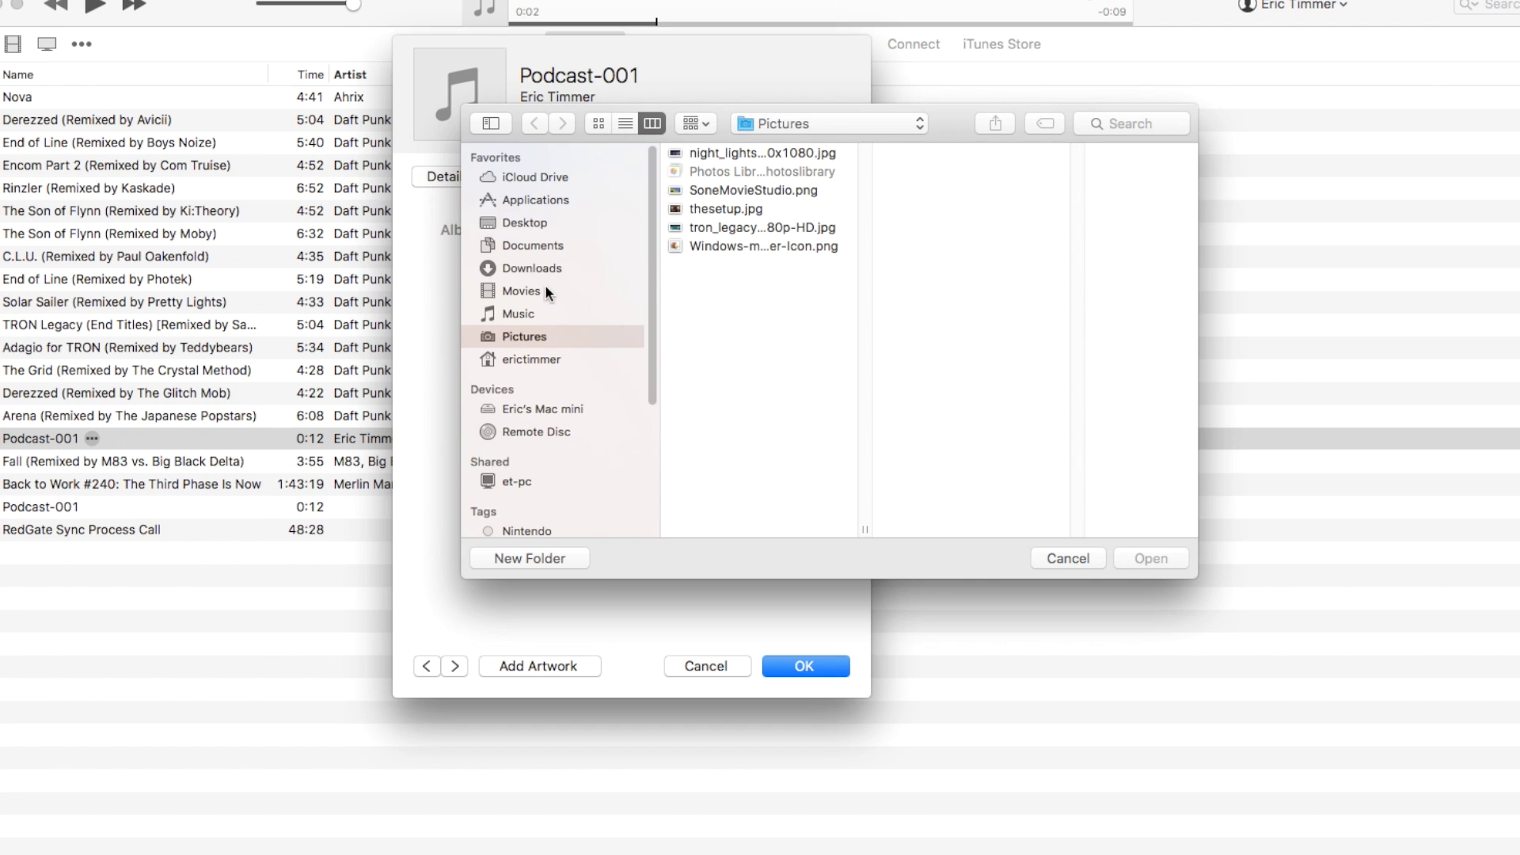
click(535, 222)
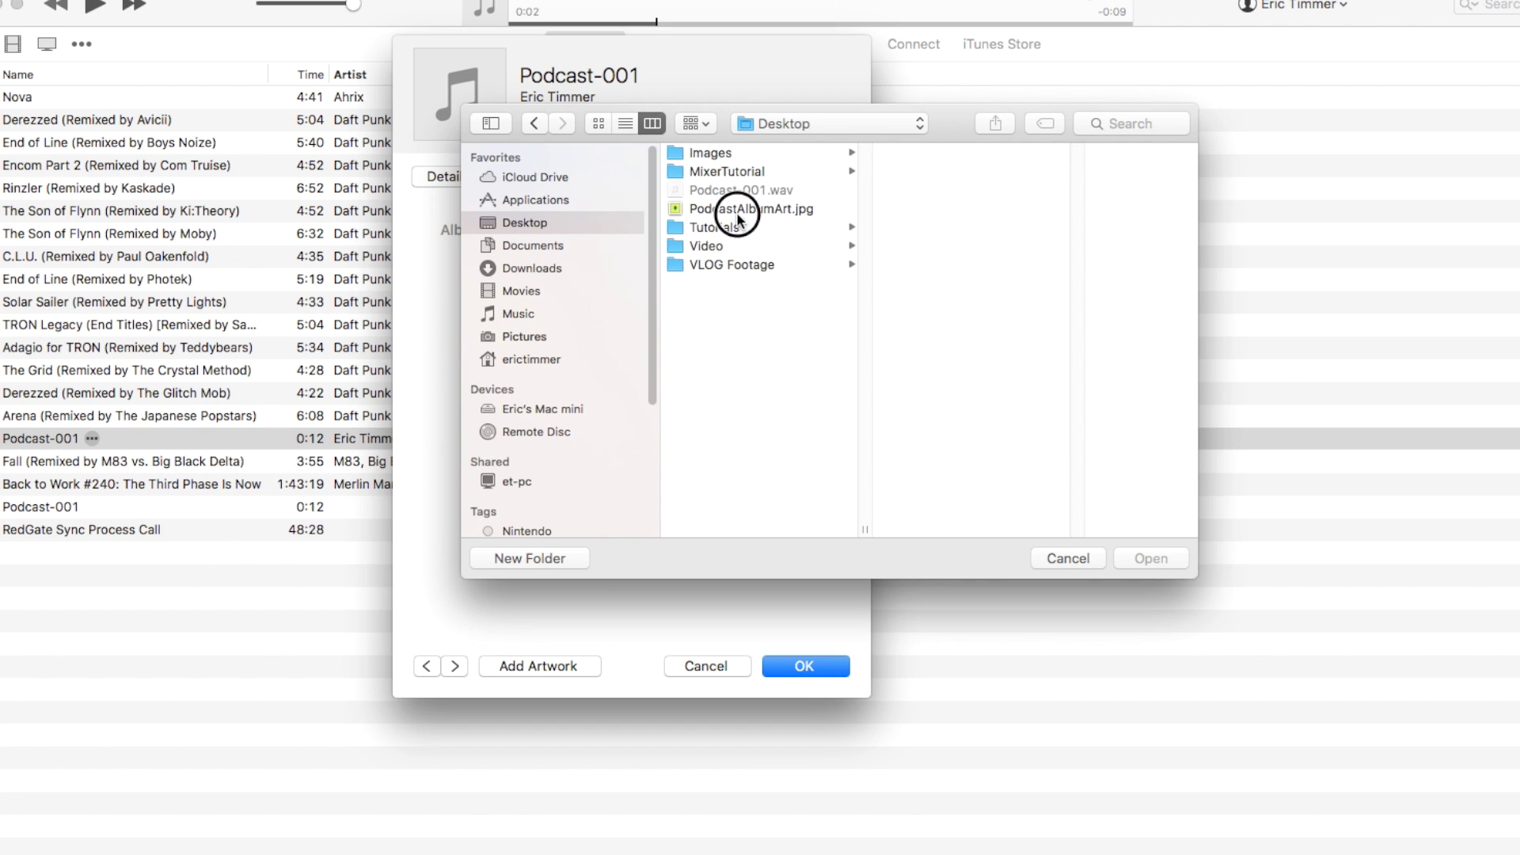
click(737, 215)
click(1145, 559)
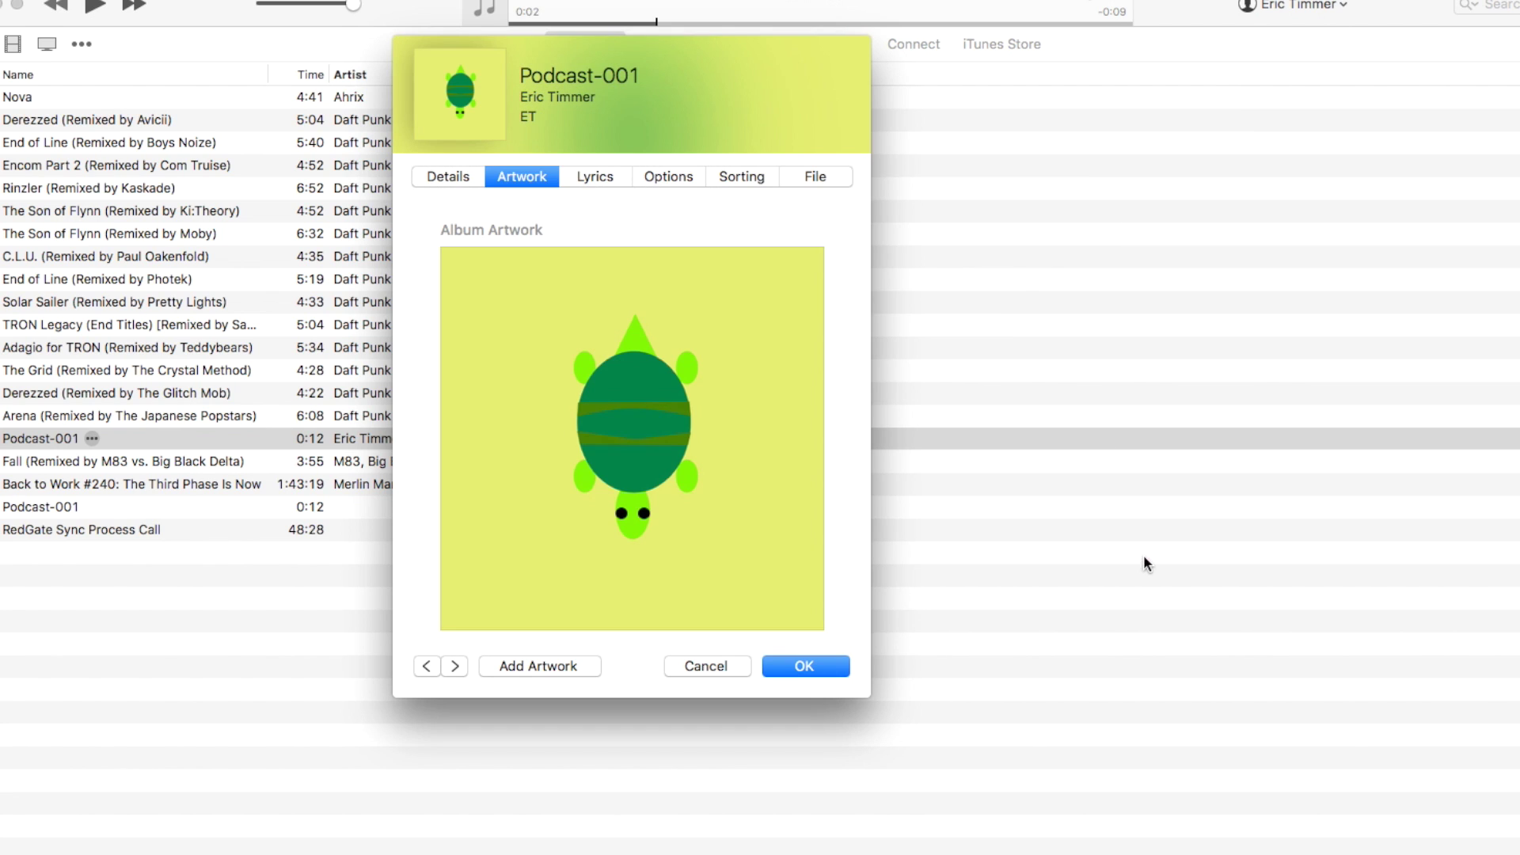
click(606, 170)
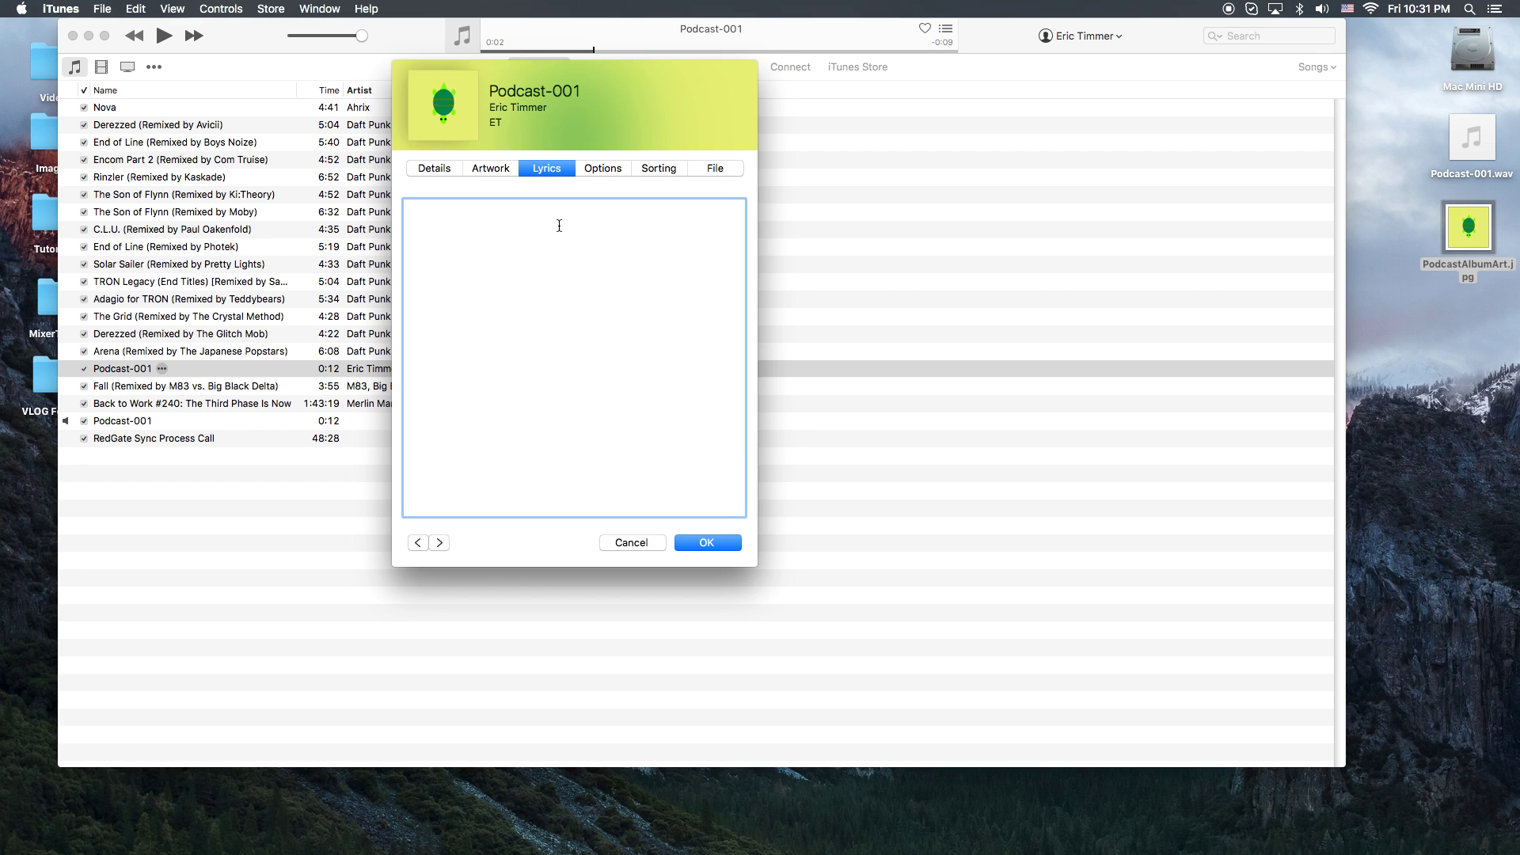
text(http://ww)
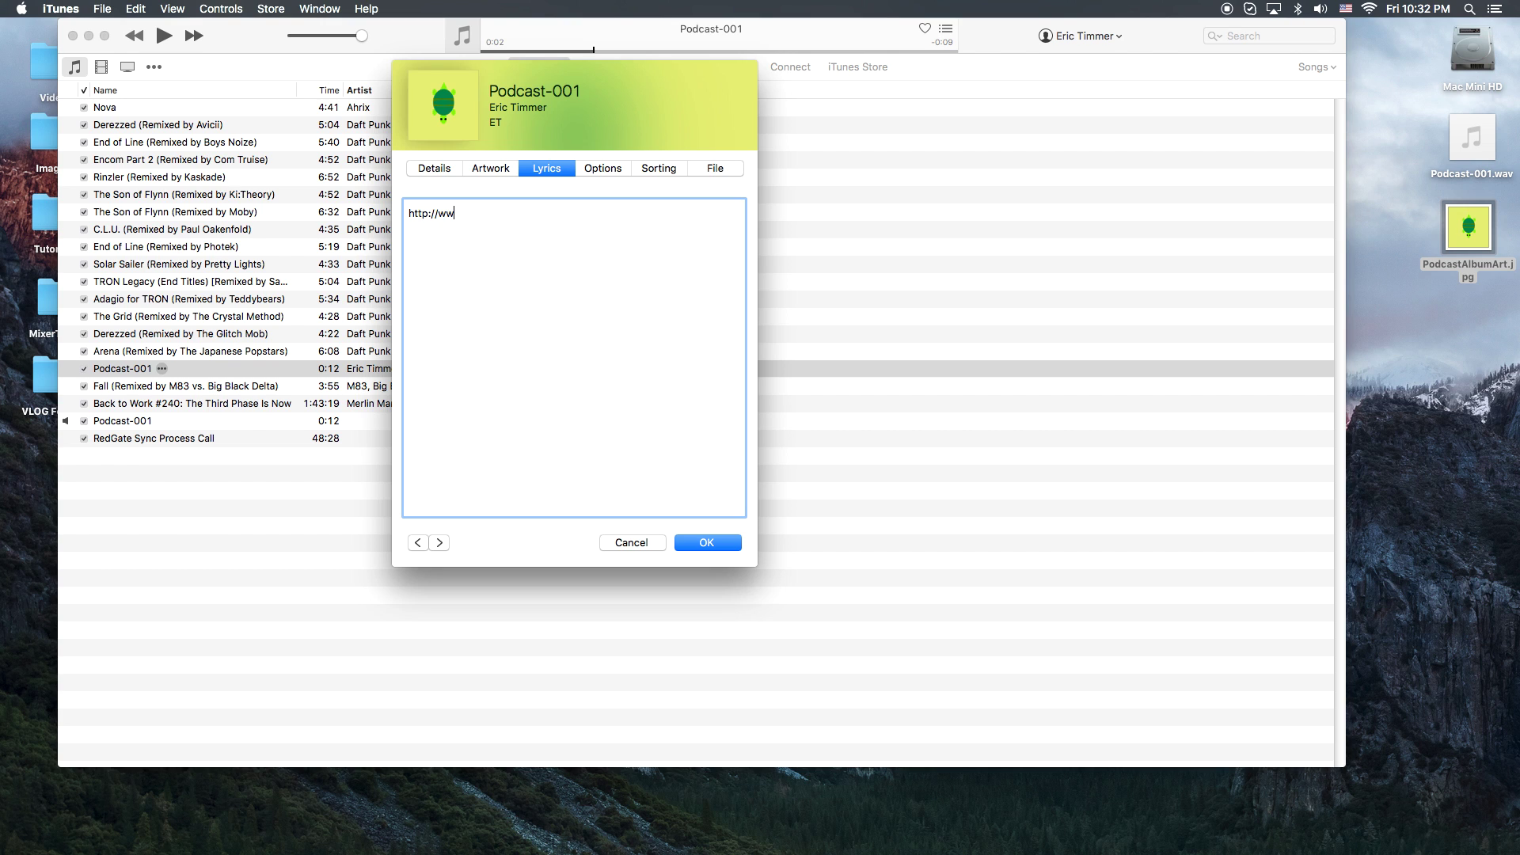
text(w.)
text(yout)
text(ube.com  )
text(S)
text(how notes go h)
text(ere)
text( :-)
Review the track's playback options, sorting fields and file properties, and save the track info
click(608, 169)
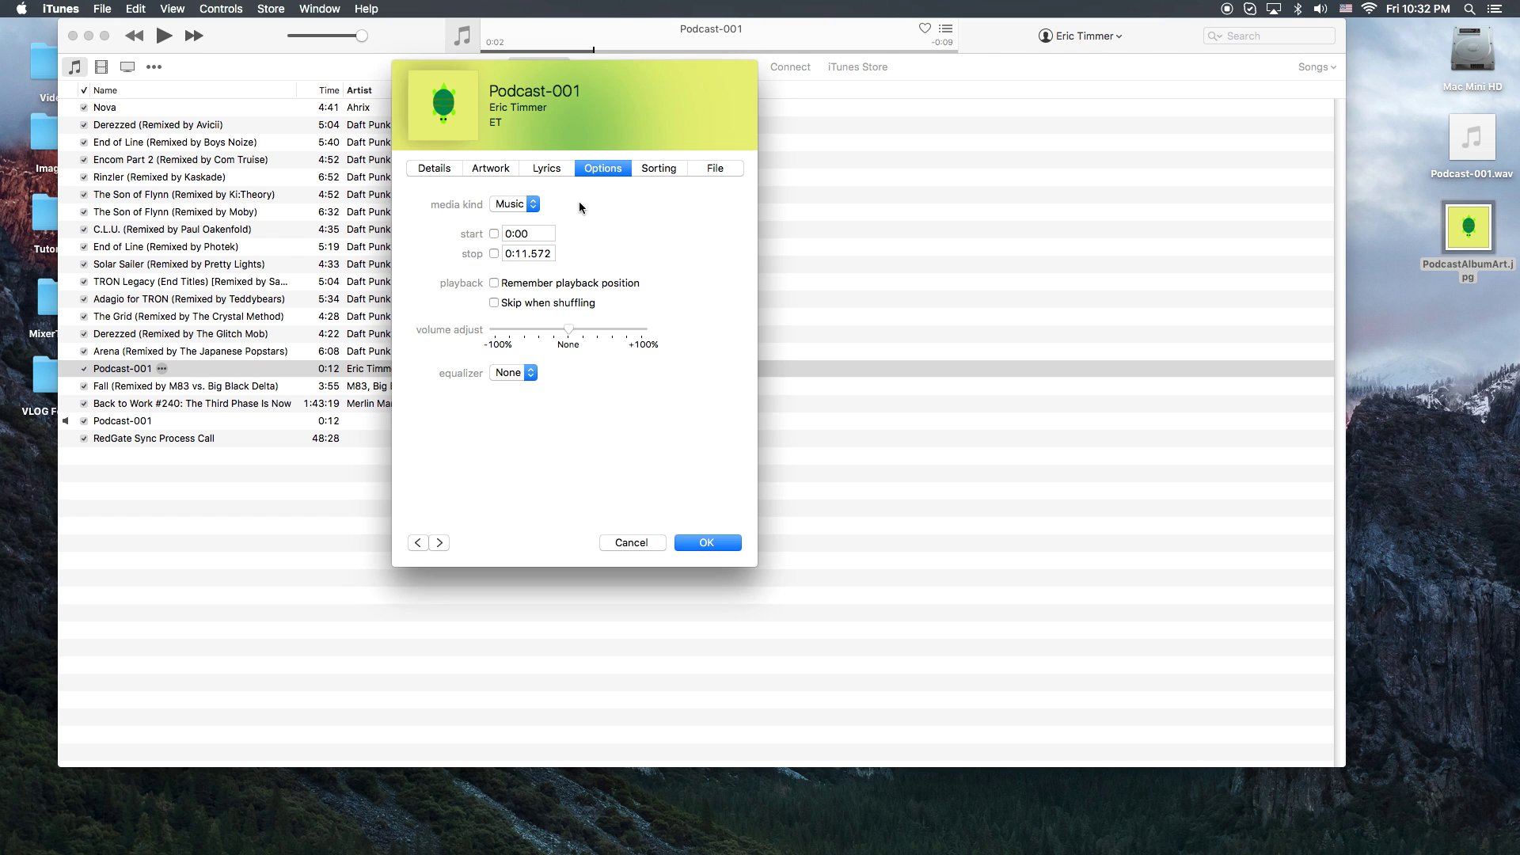
click(658, 169)
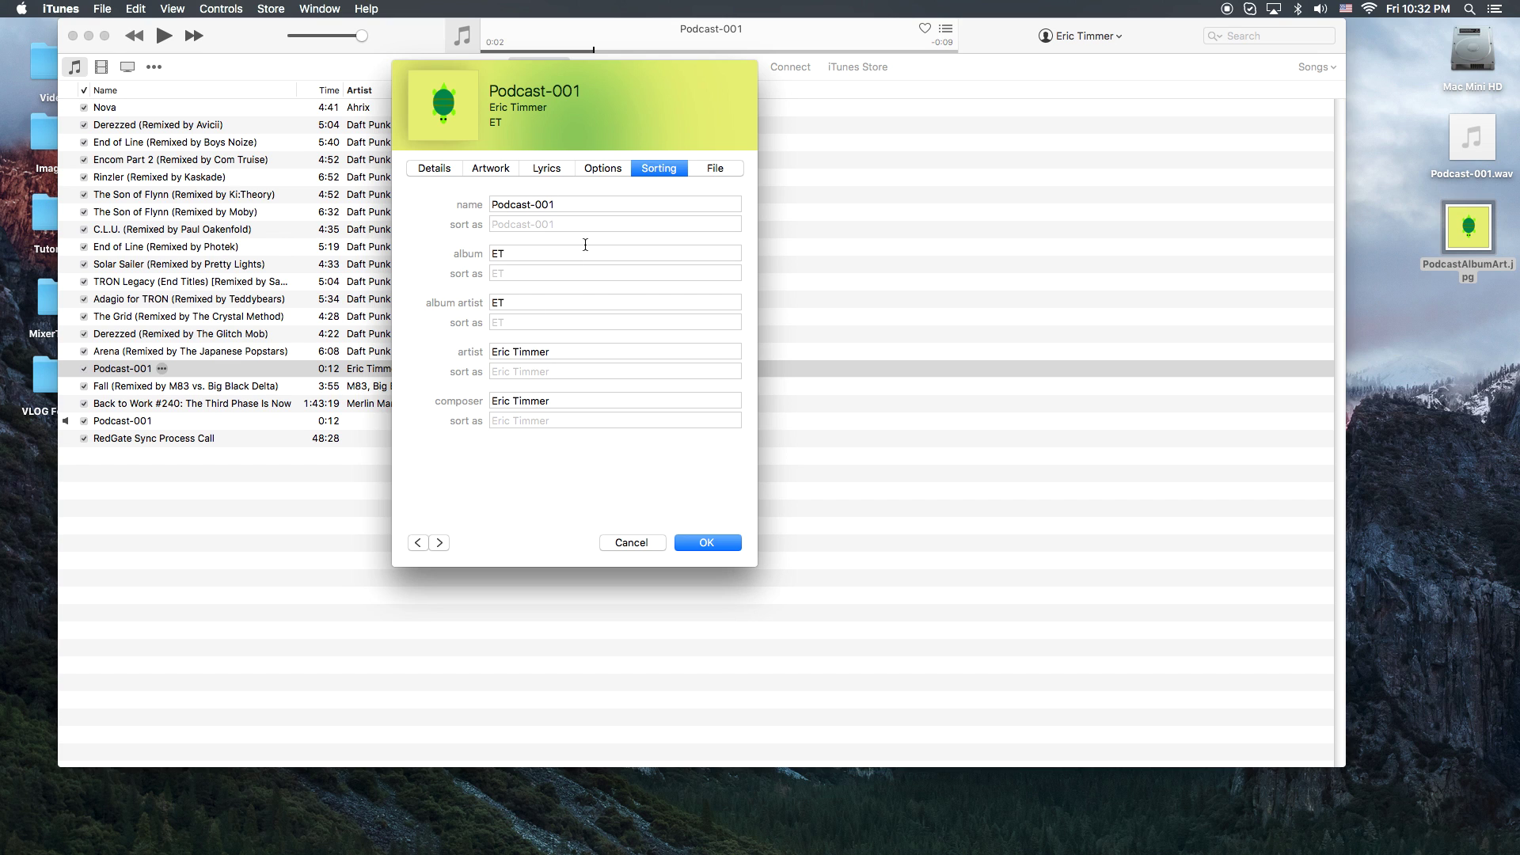
click(711, 168)
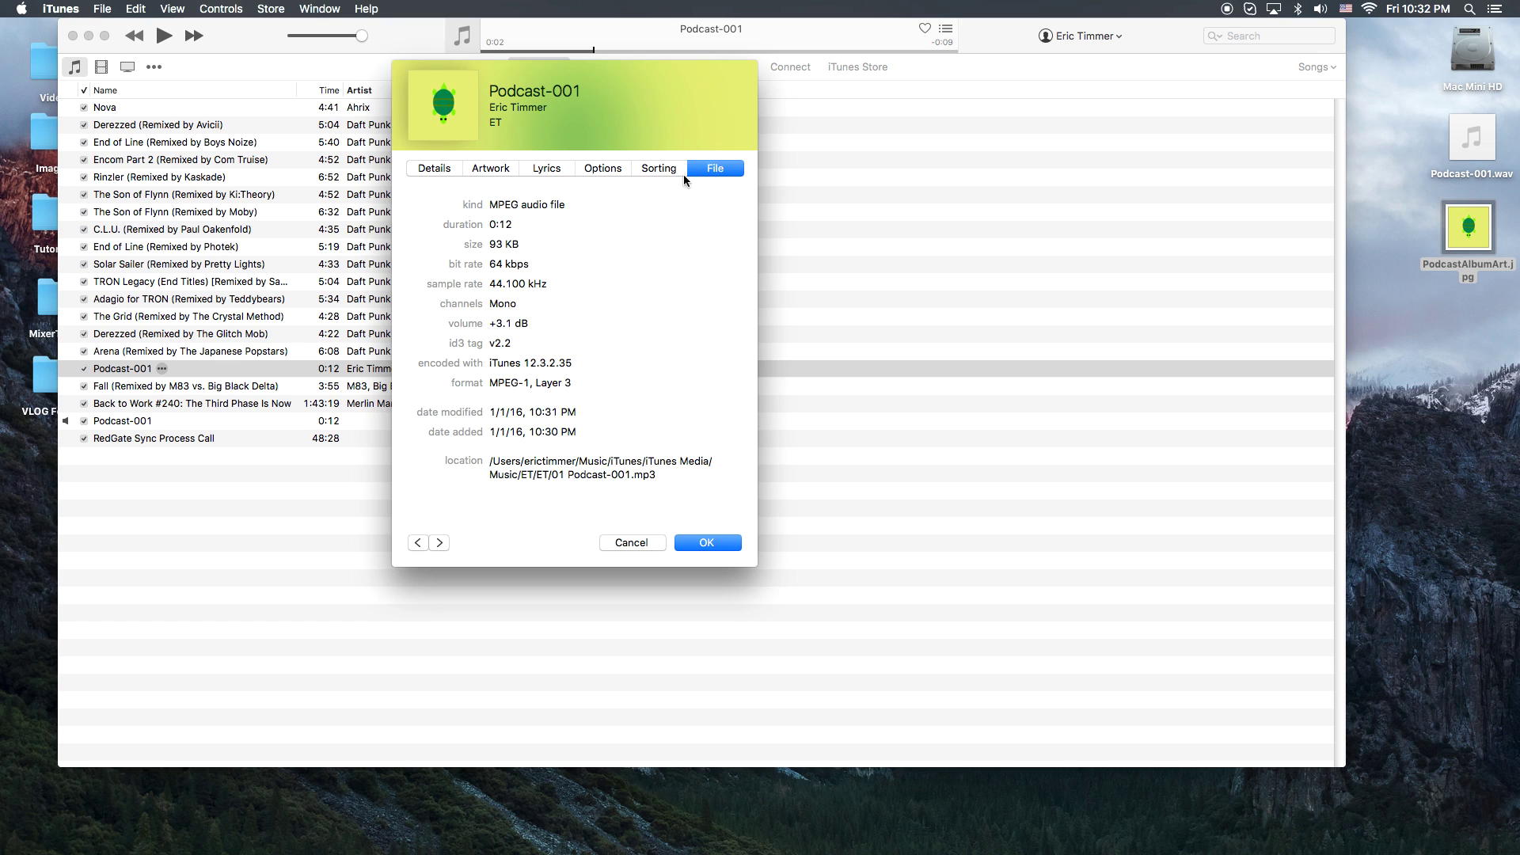
click(709, 543)
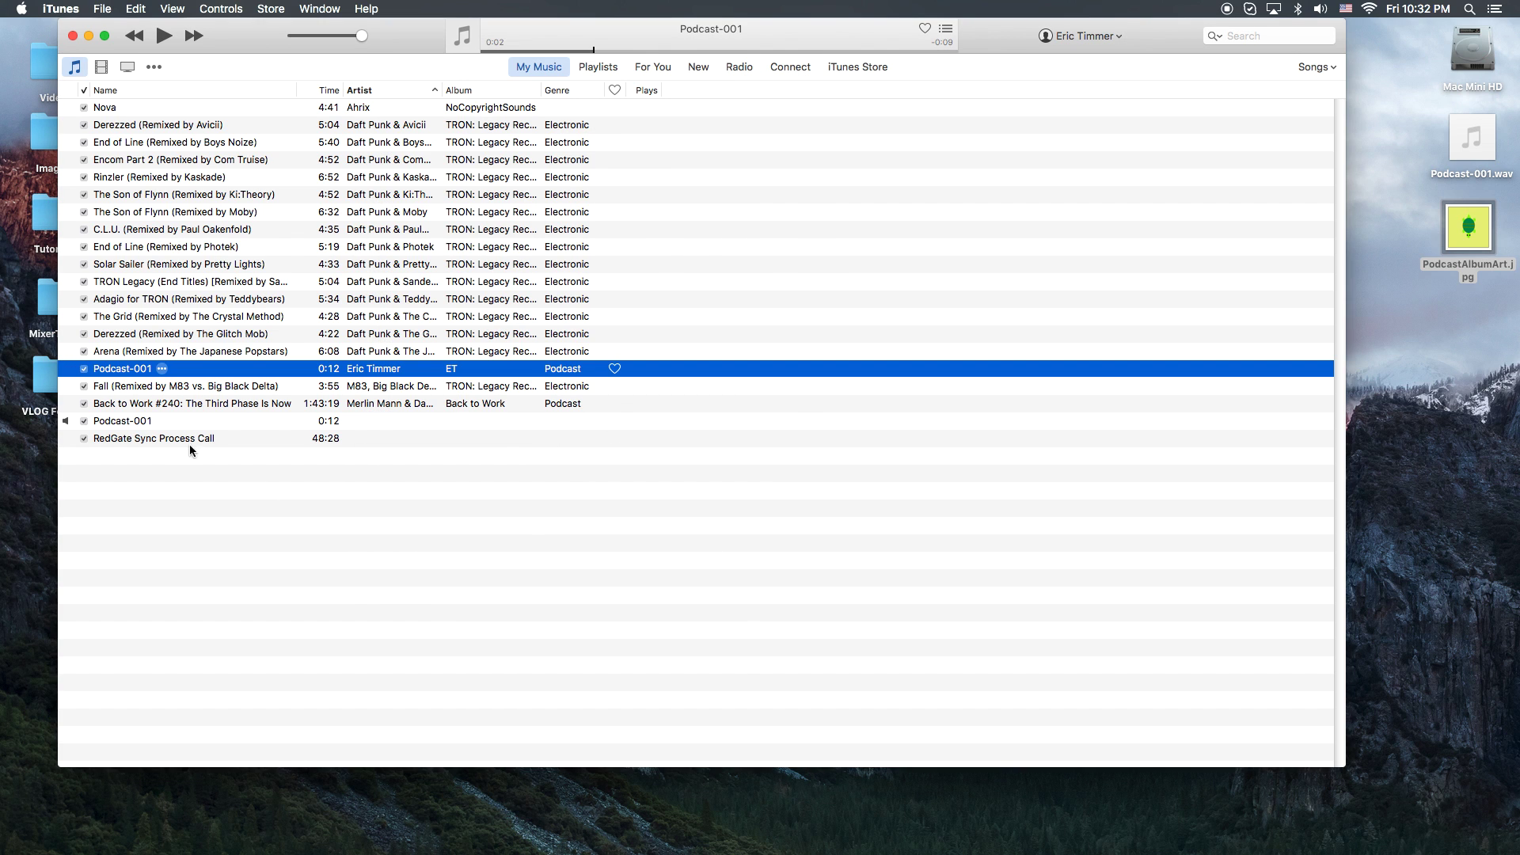
Copy the tagged Podcast-001 MP3 from the iTunes library to the desktop, beside the original WAV file
click(111, 370)
drag(111, 371, 804, 813)
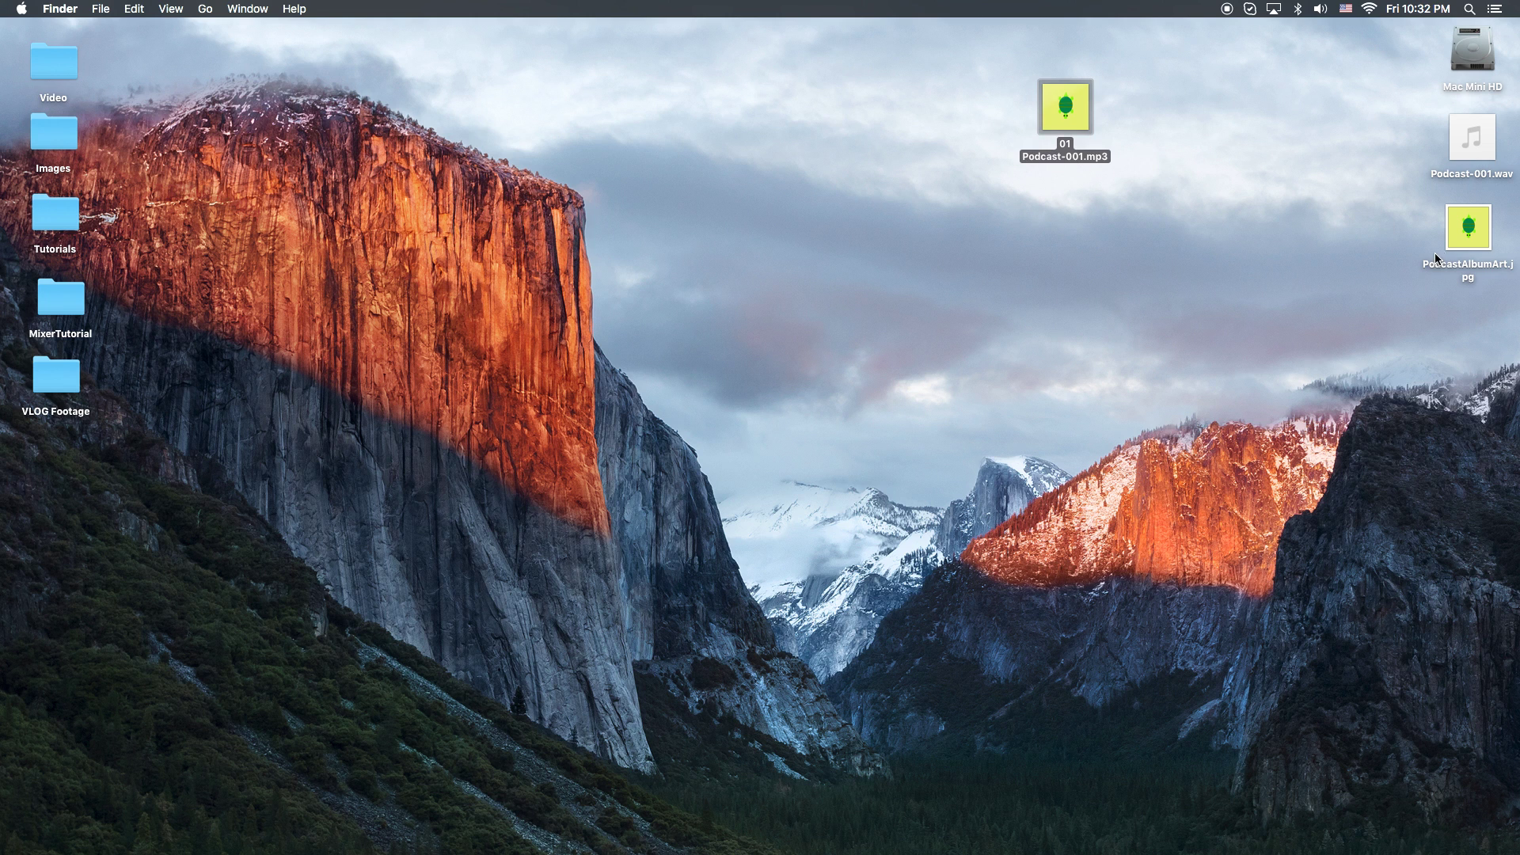
click(1066, 108)
click(1472, 173)
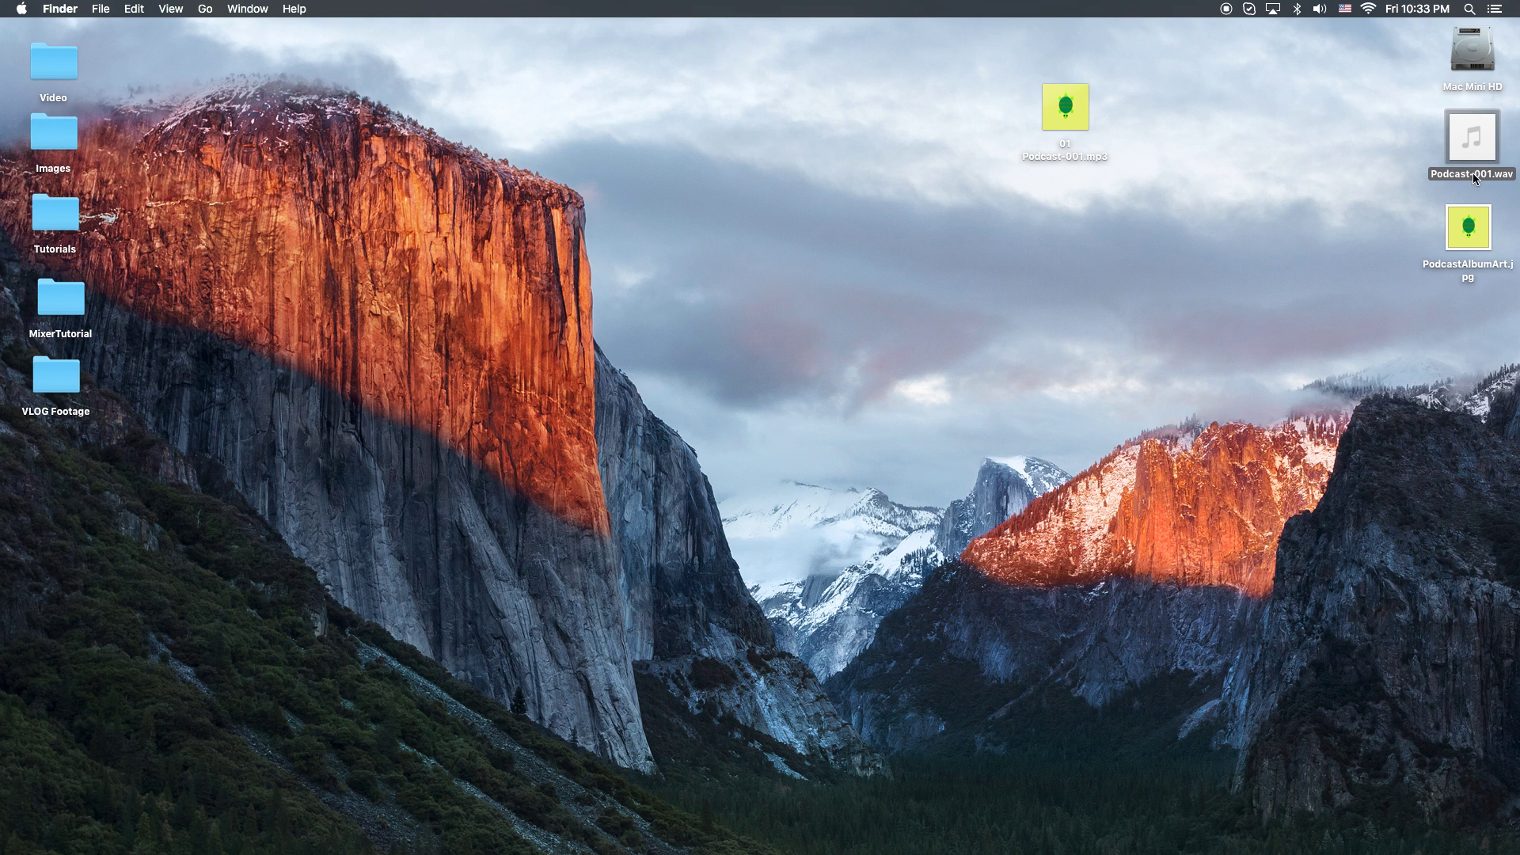
mouse_move(1470, 165)
Switch to Chrome, go to twit.tv and open the latest Tech News Today episode, number 1419
key(super+Tab)
text(twit.tv)
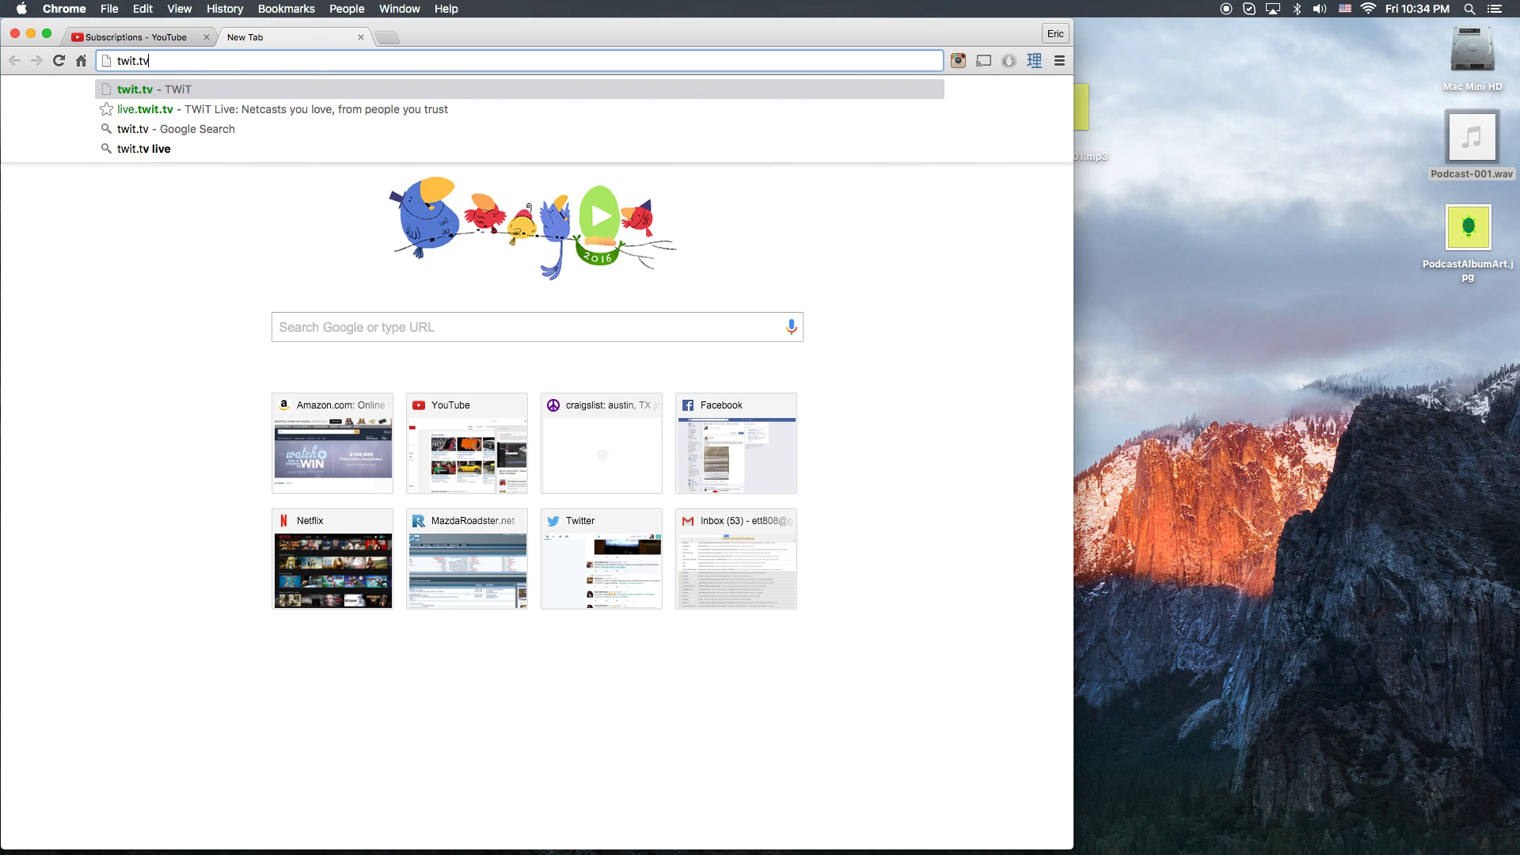
key(Return)
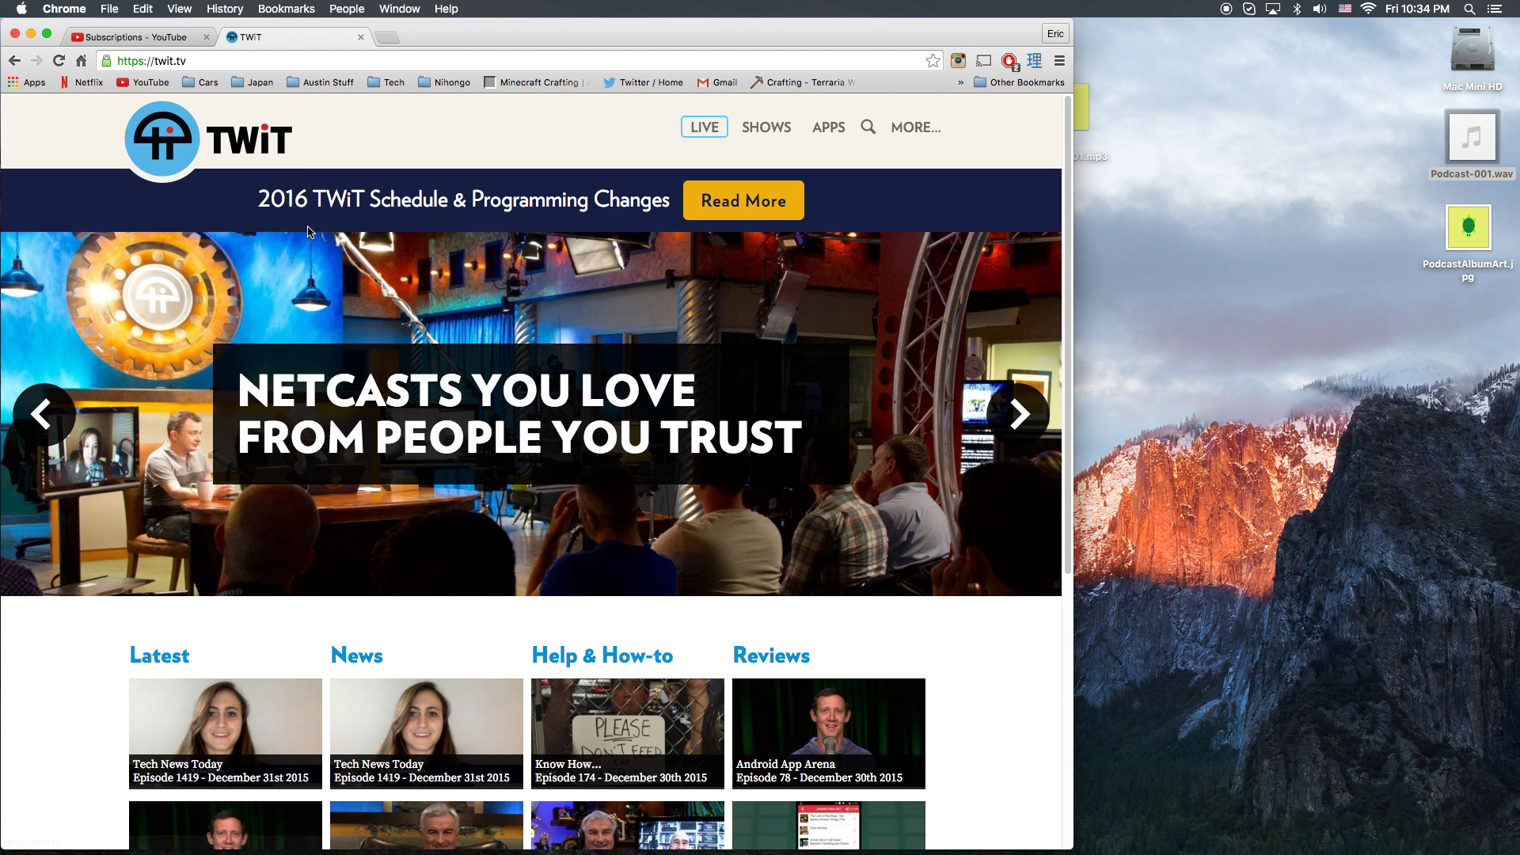
scroll(392, 373, down, 5)
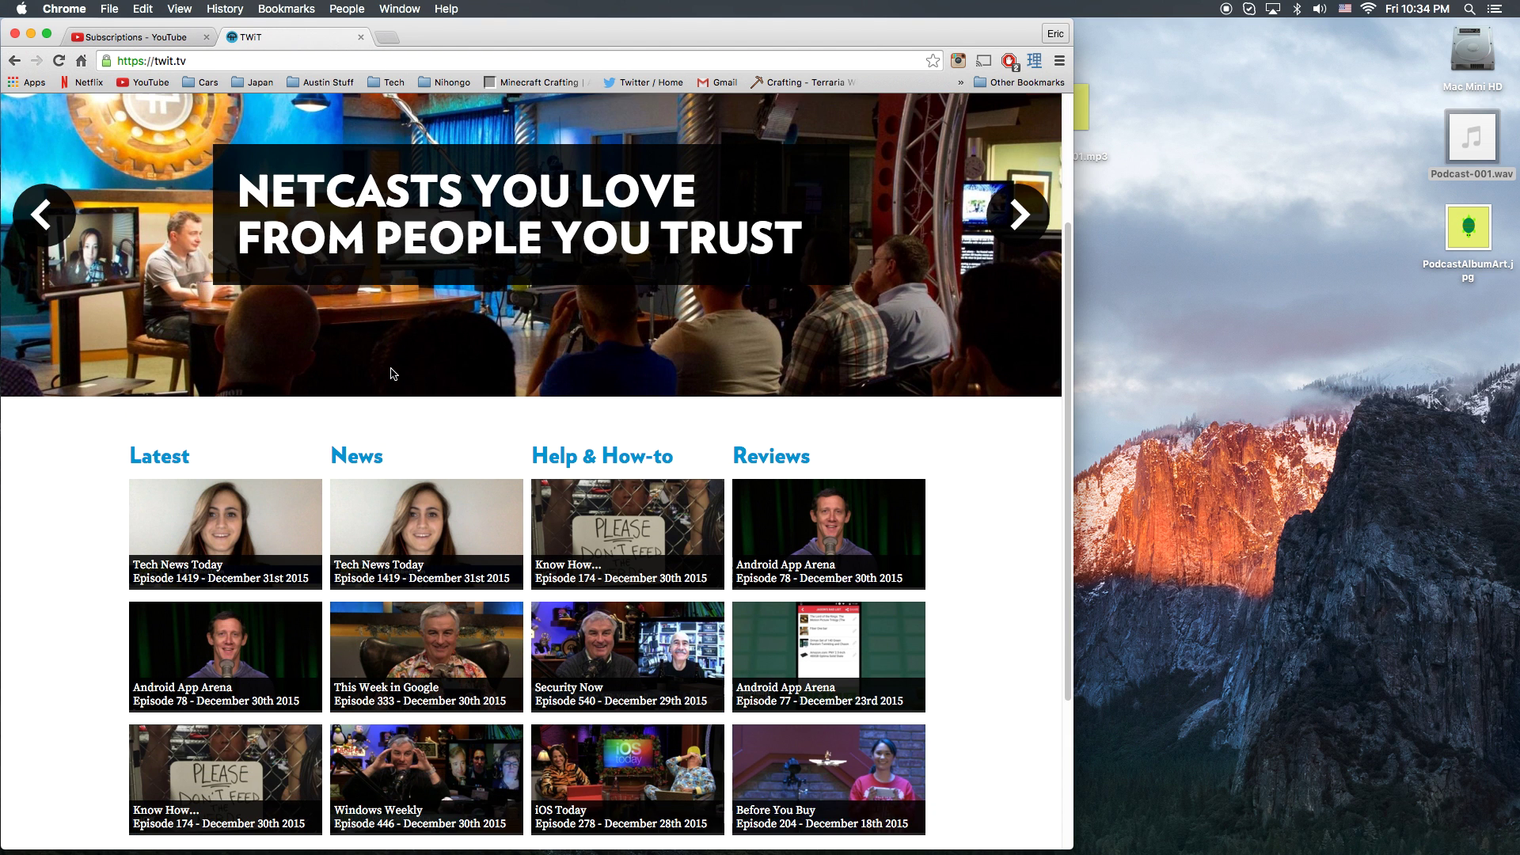
click(241, 525)
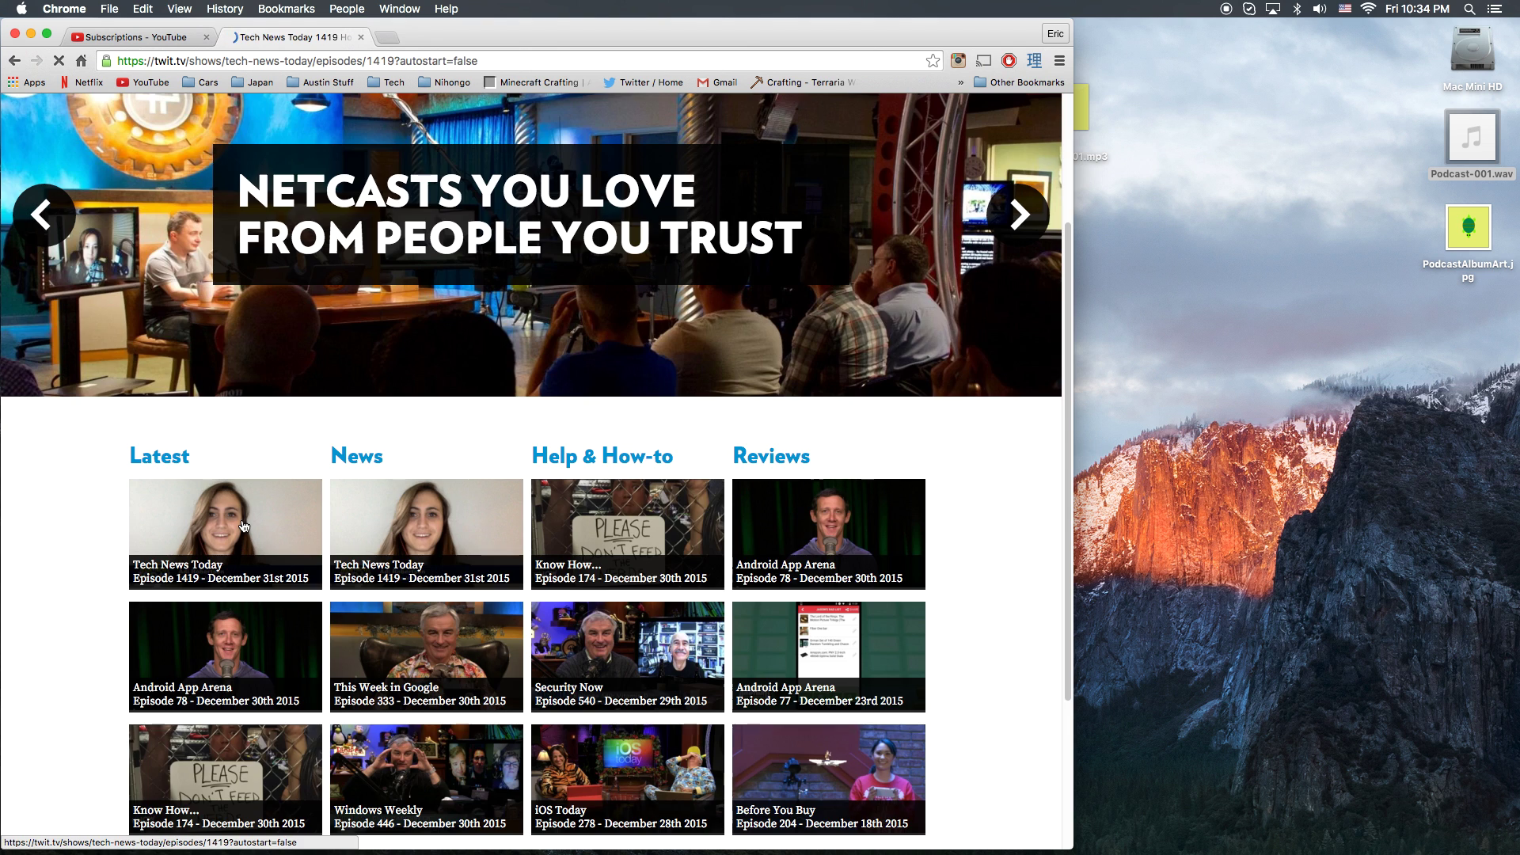
Download the audio version of Tech News Today 1419 from the episode's download options
scroll(516, 402, down, 10)
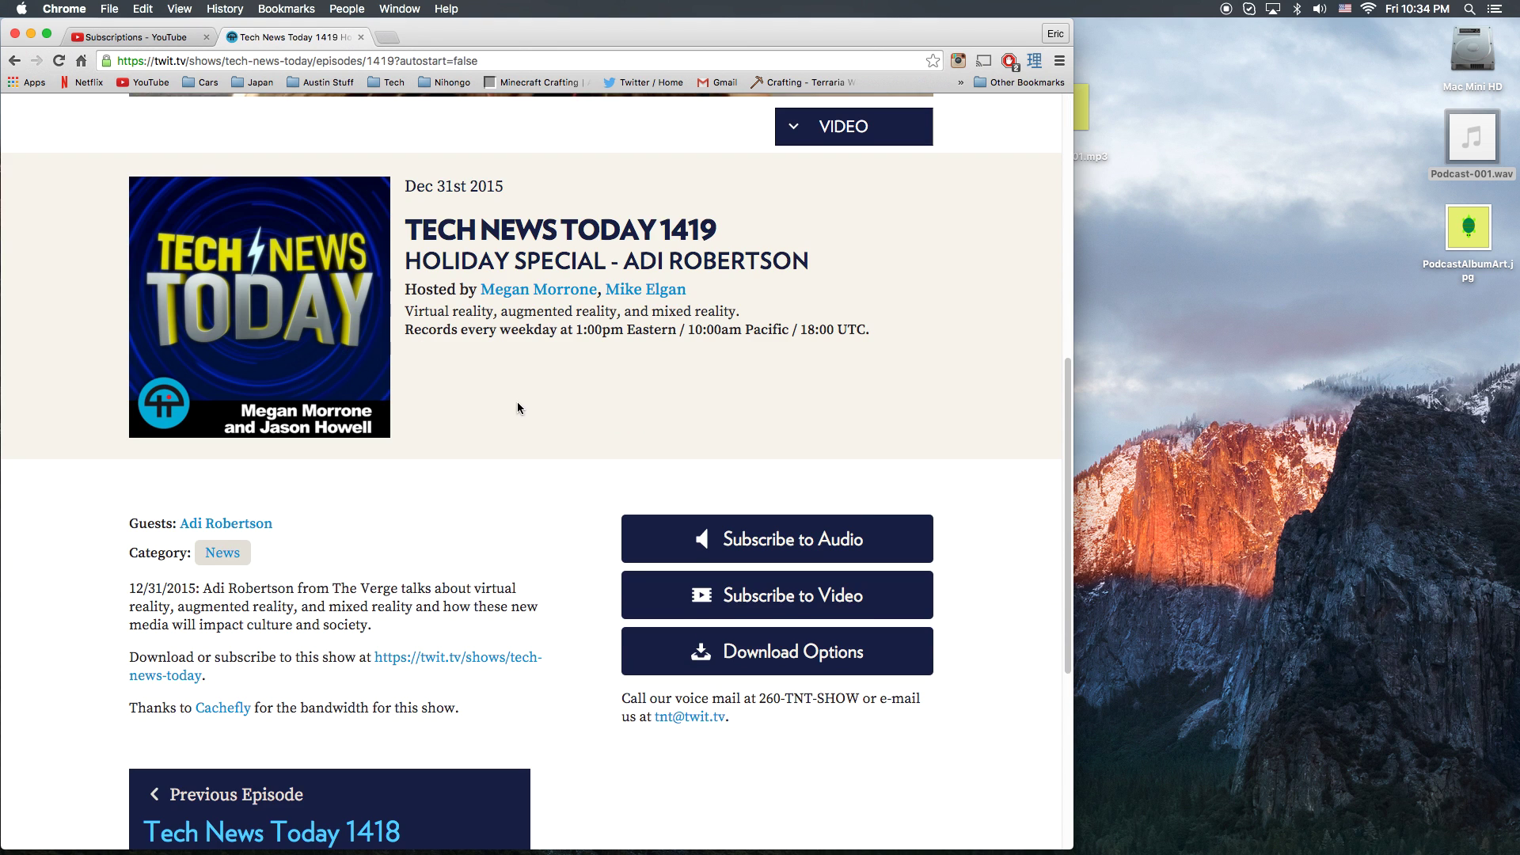
scroll(517, 405, down, 5)
scroll(517, 405, up, 8)
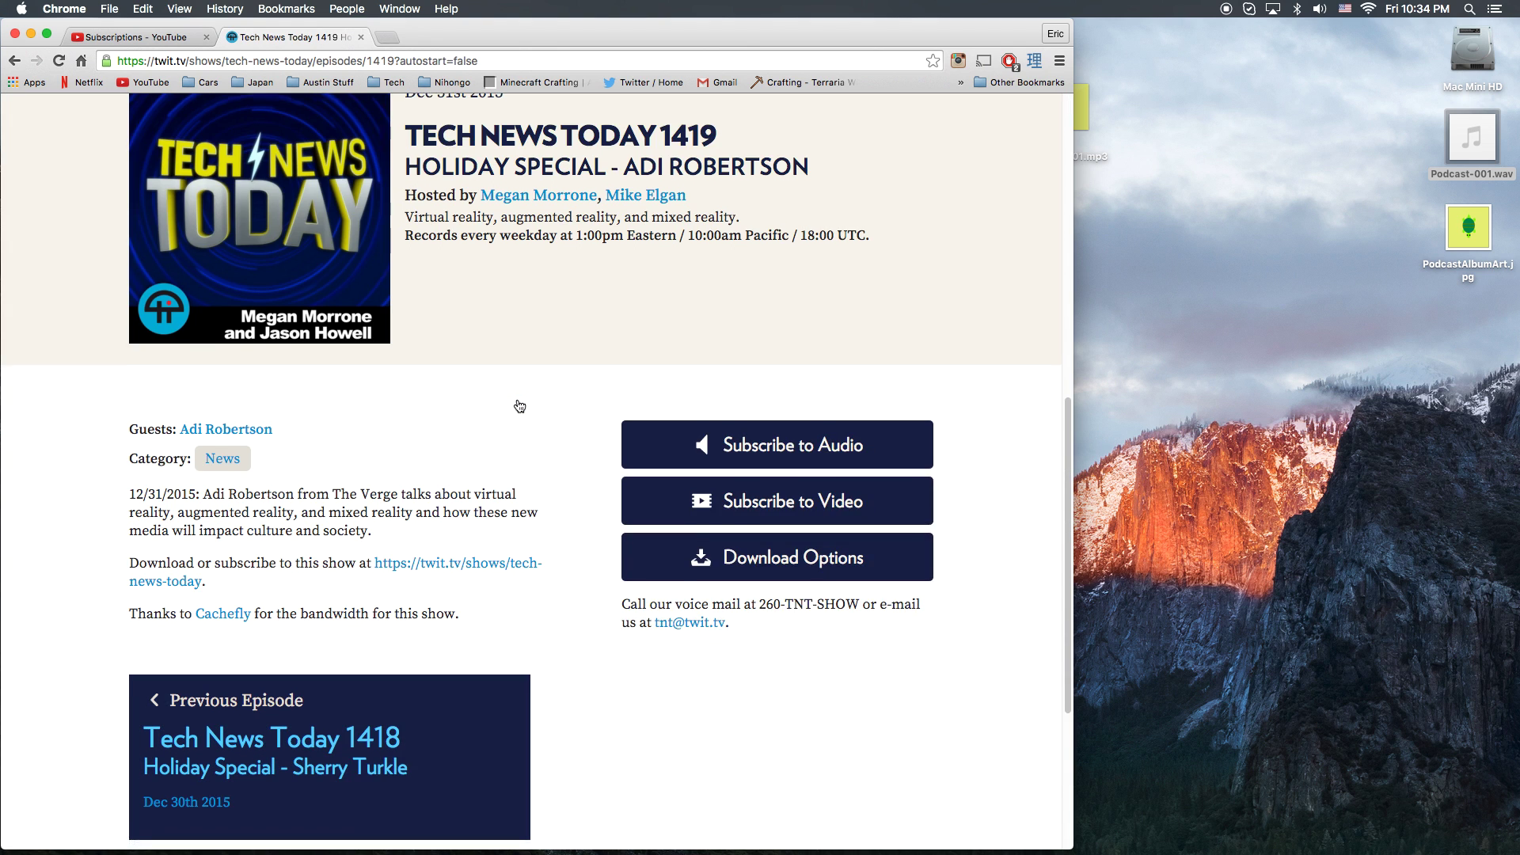
scroll(518, 406, down, 2)
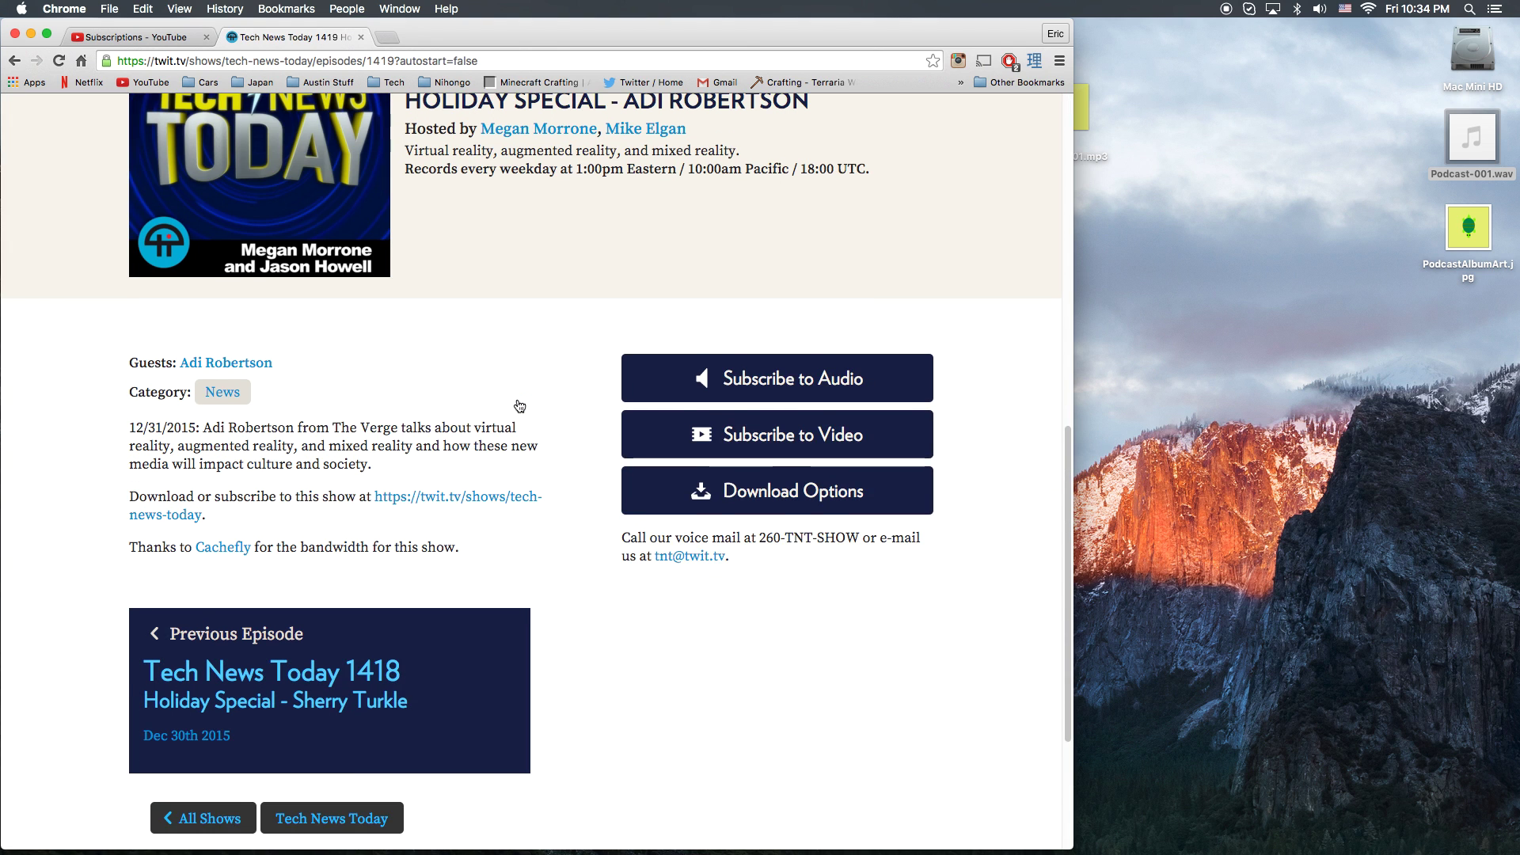
click(818, 489)
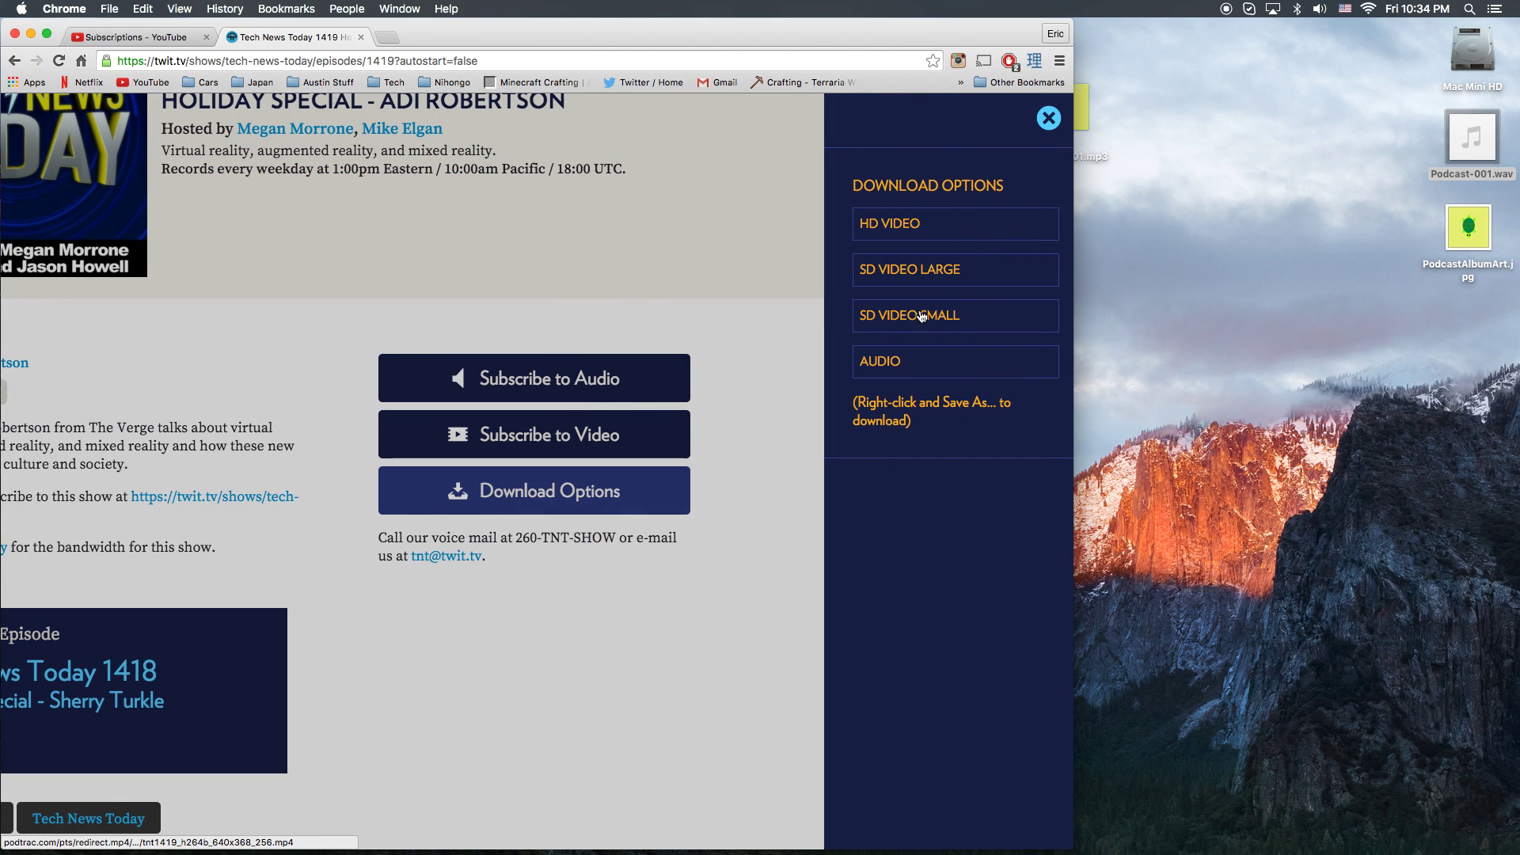
alt+click(890, 362)
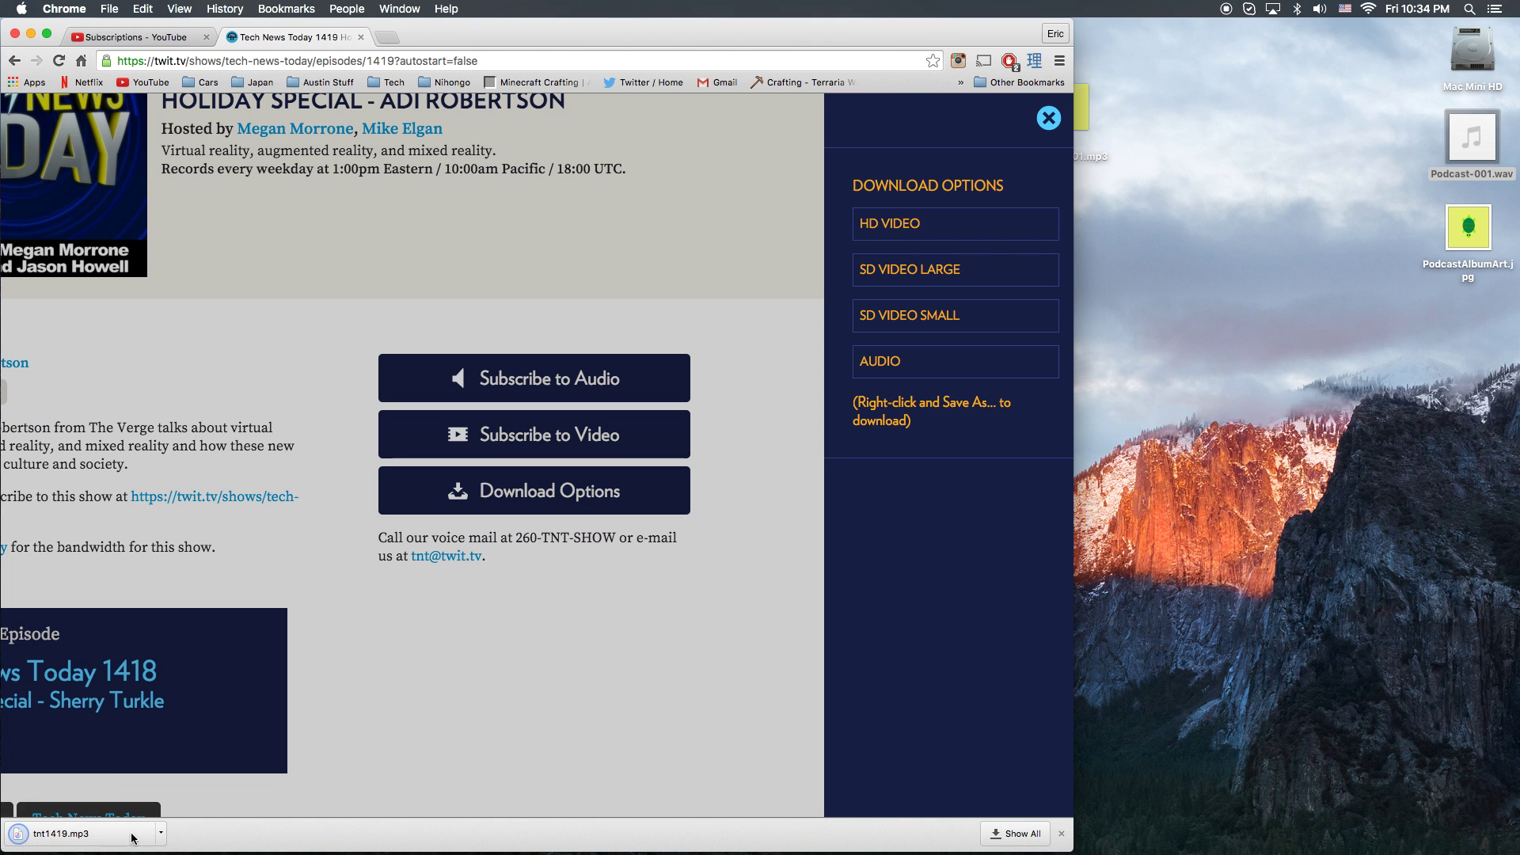
Reveal the downloaded tnt1419.mp3 in Finder, move it to the desktop and close the Downloads window
click(162, 835)
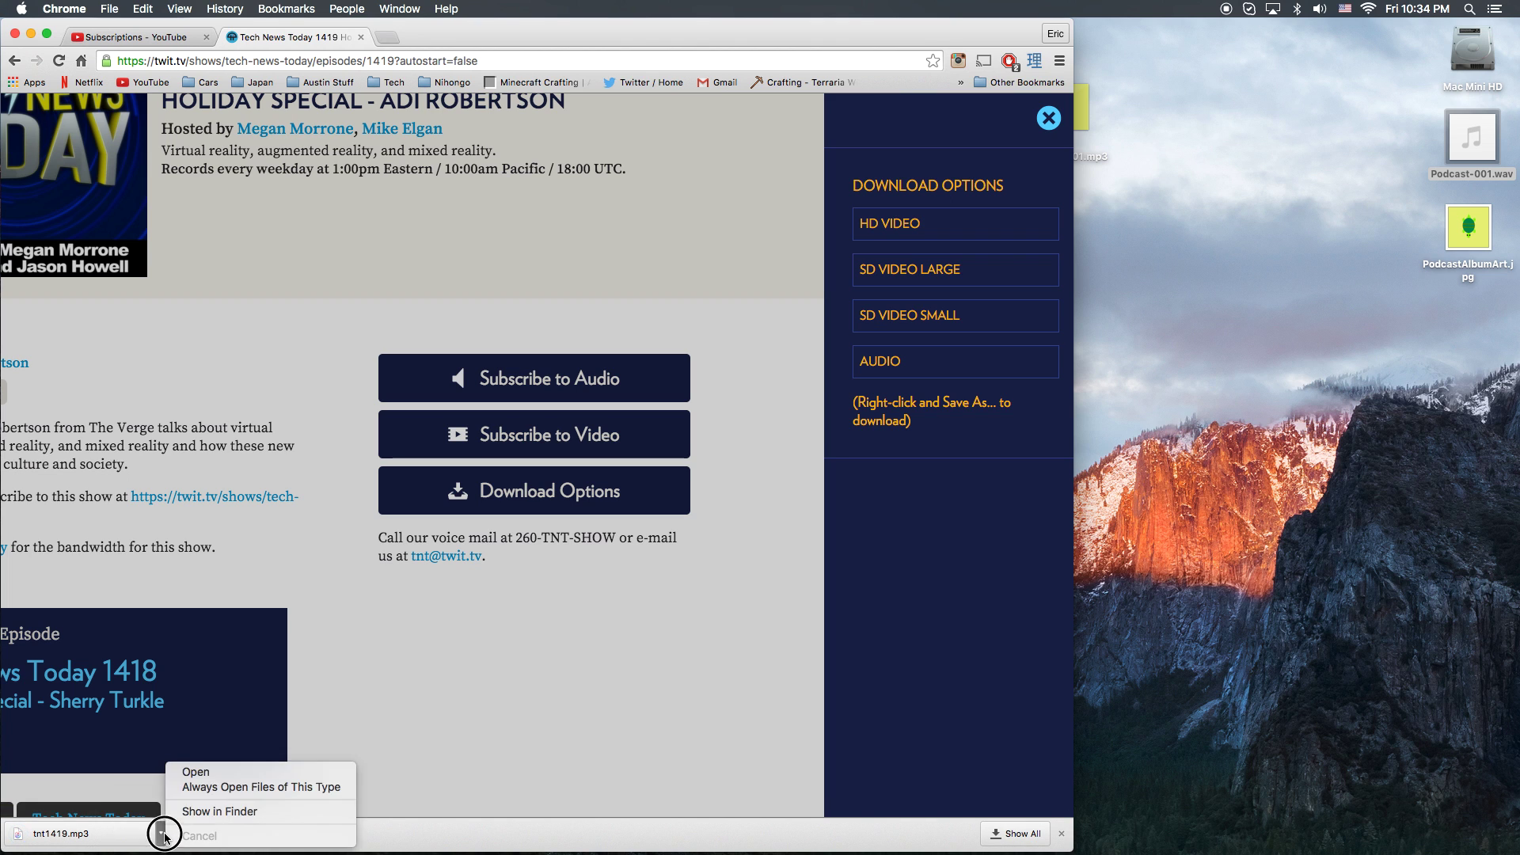
click(199, 811)
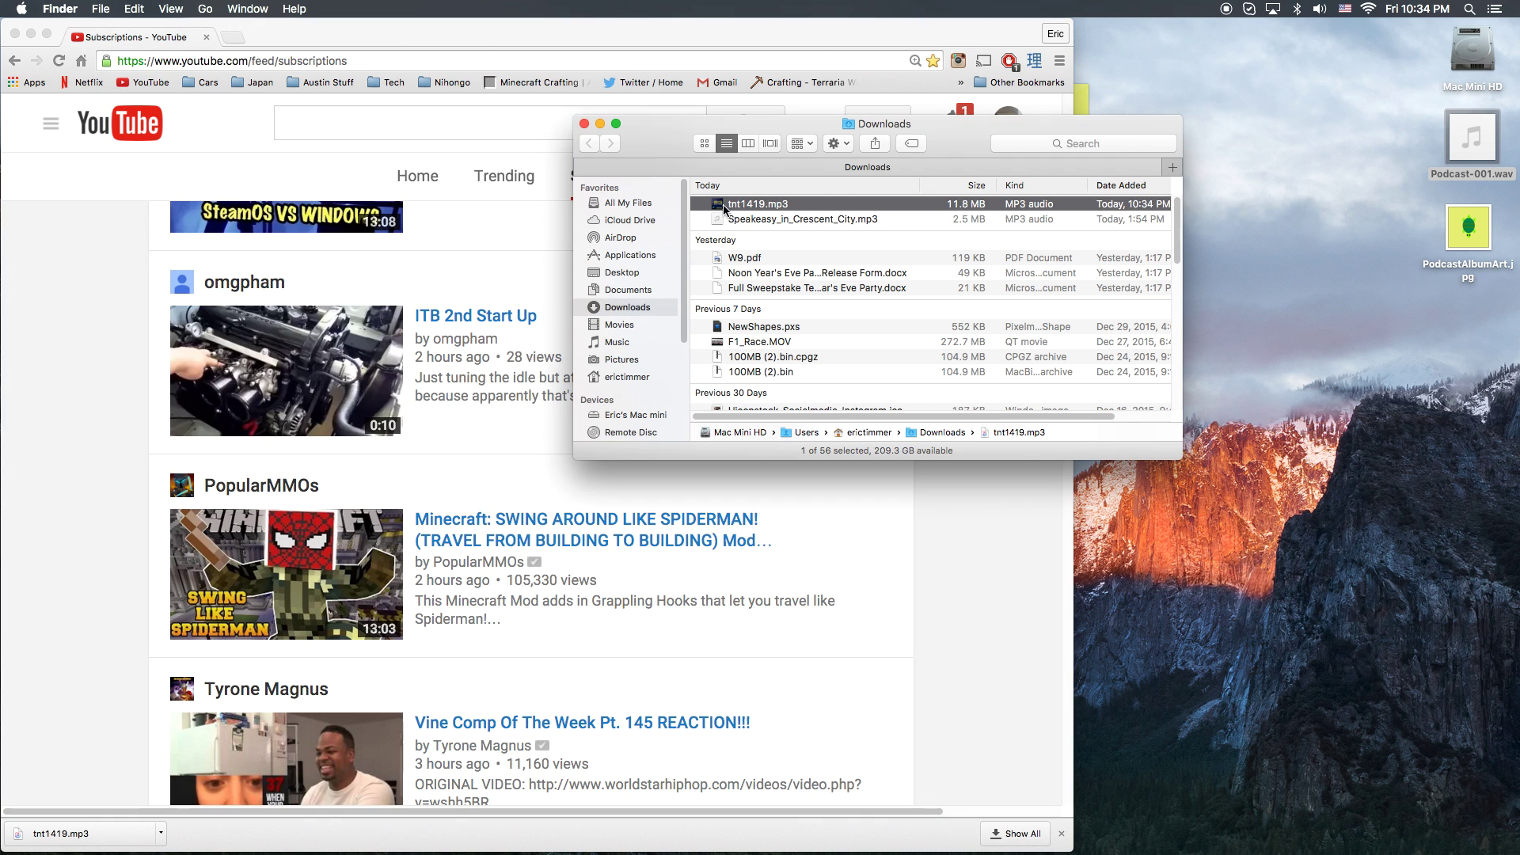
drag(724, 209, 1282, 606)
key(super+w)
Open tnt1419.mp3 from the desktop in iTunes and pause its playback
right_click(1283, 606)
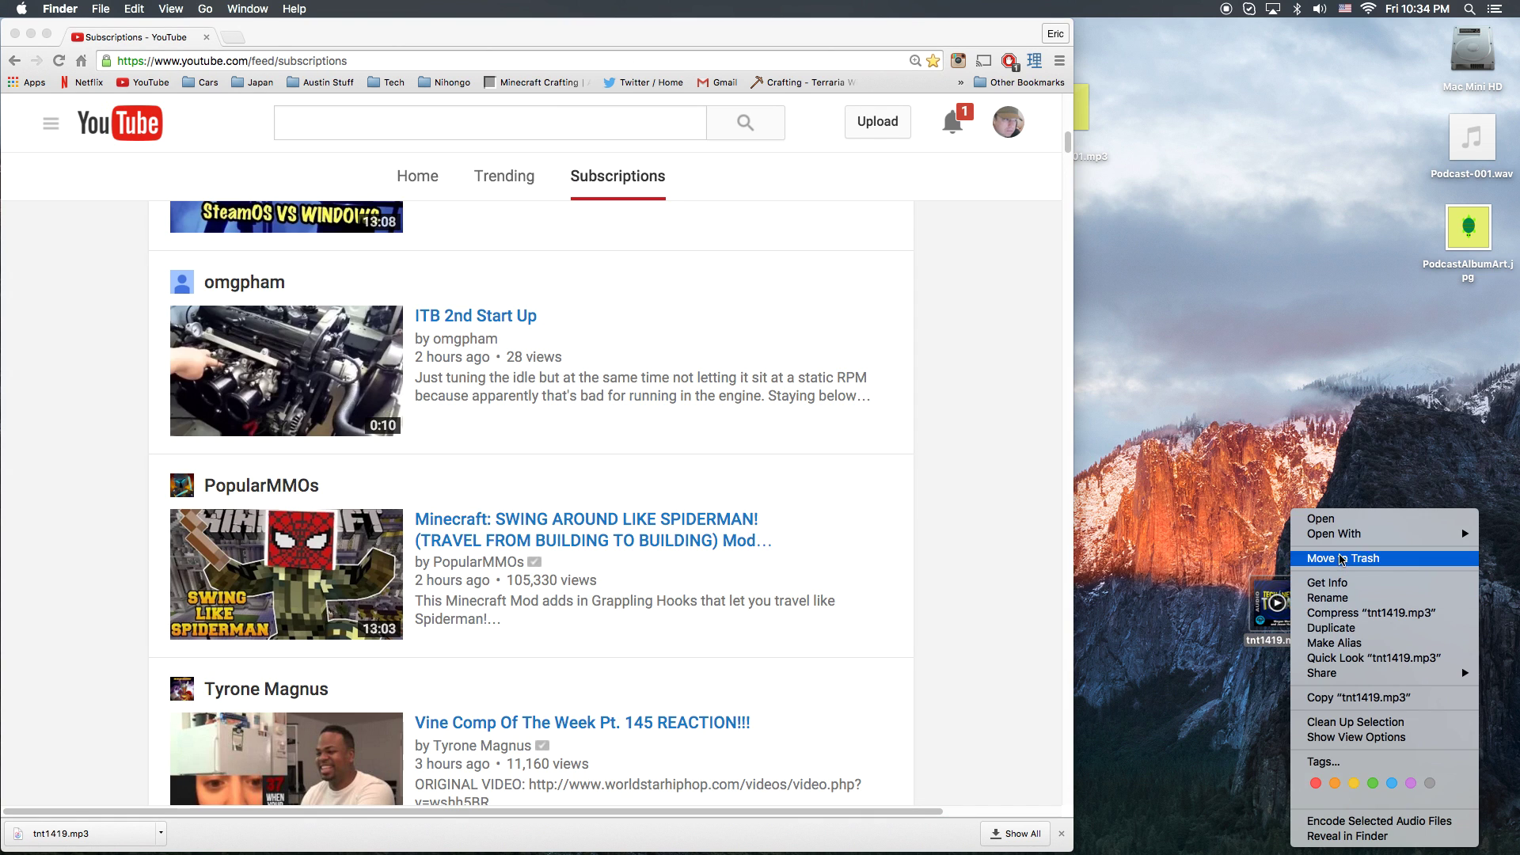
mouse_move(1341, 541)
click(1238, 537)
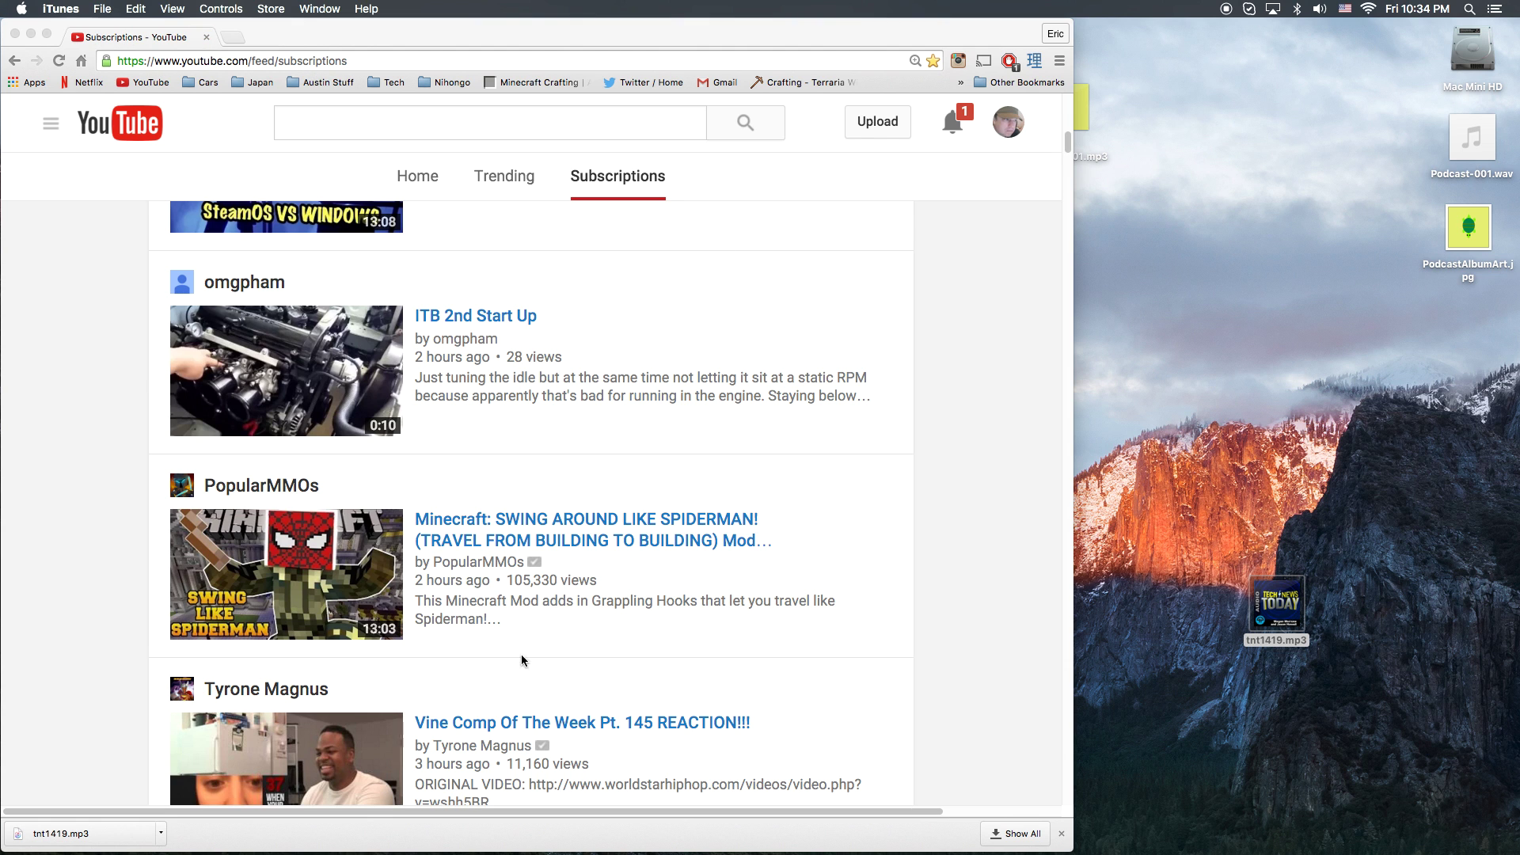
click(969, 833)
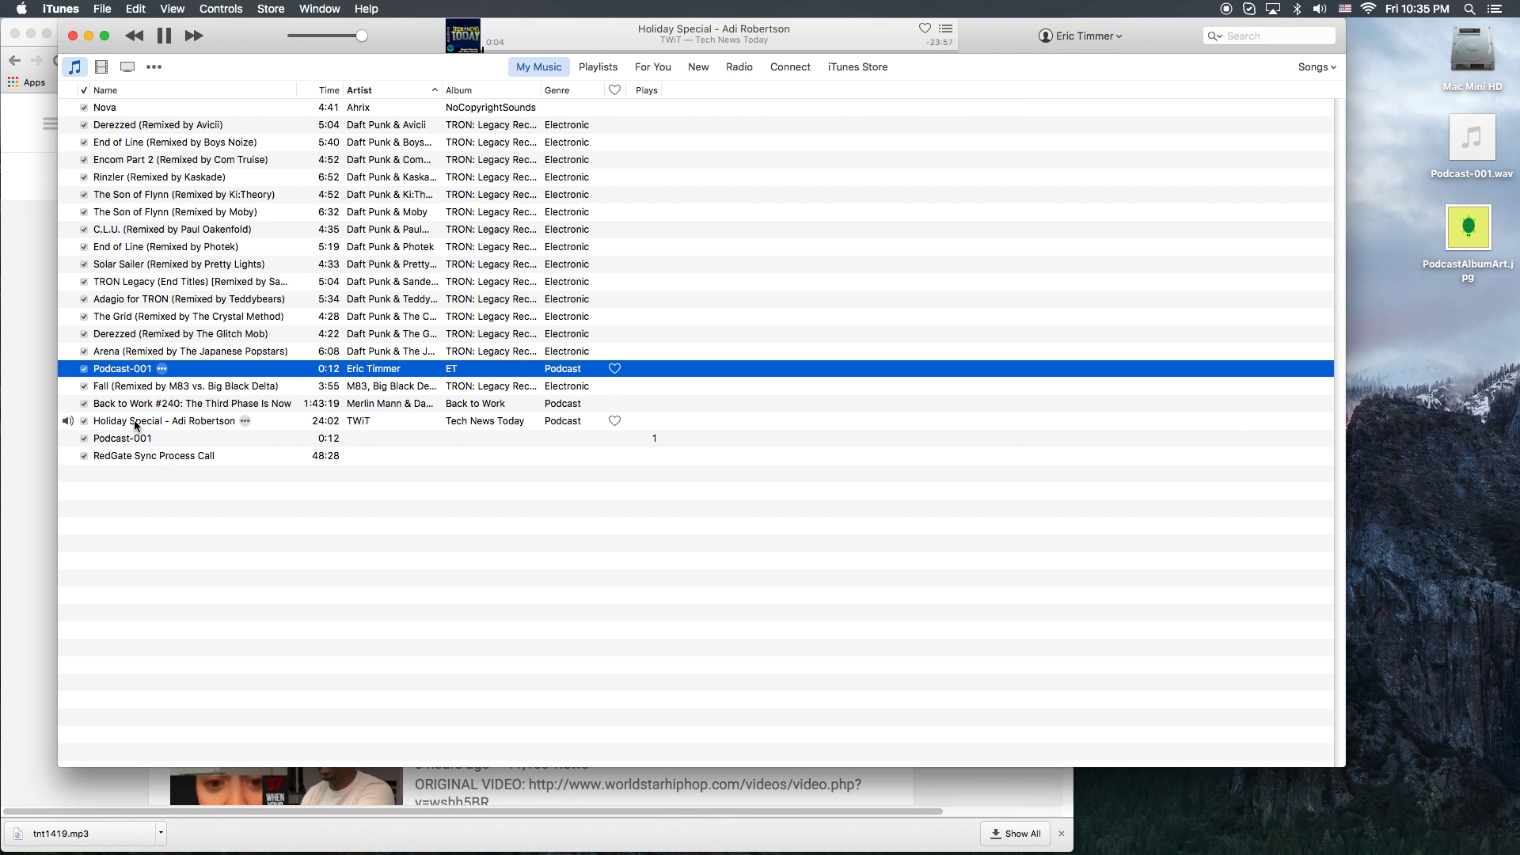
click(164, 36)
Examine the details, artwork, lyrics, options and sorting in the Tech News Today track's info, and close it without saving
click(179, 422)
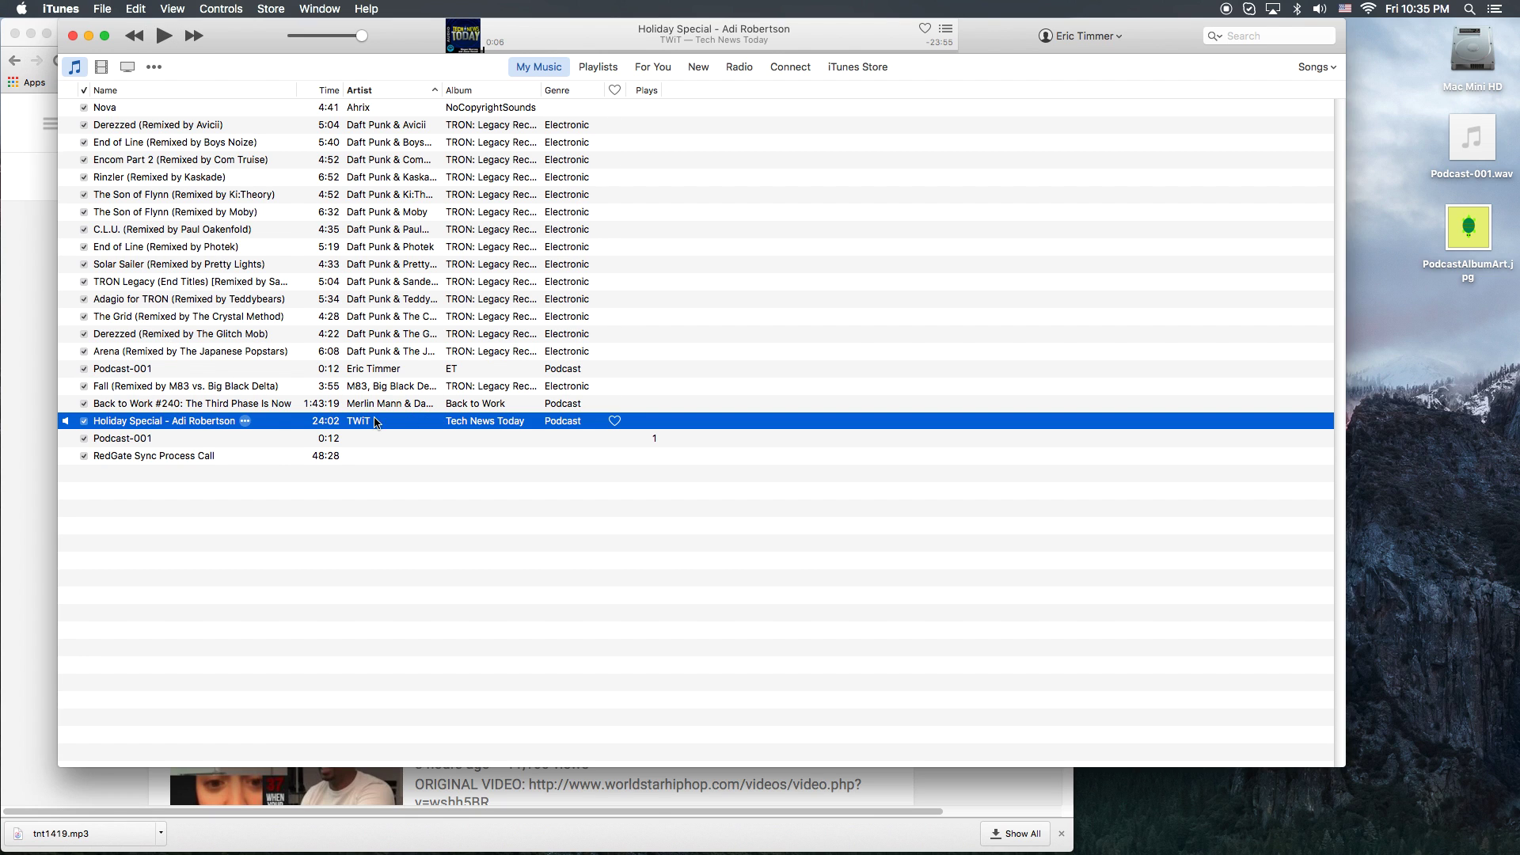
right_click(179, 427)
click(226, 477)
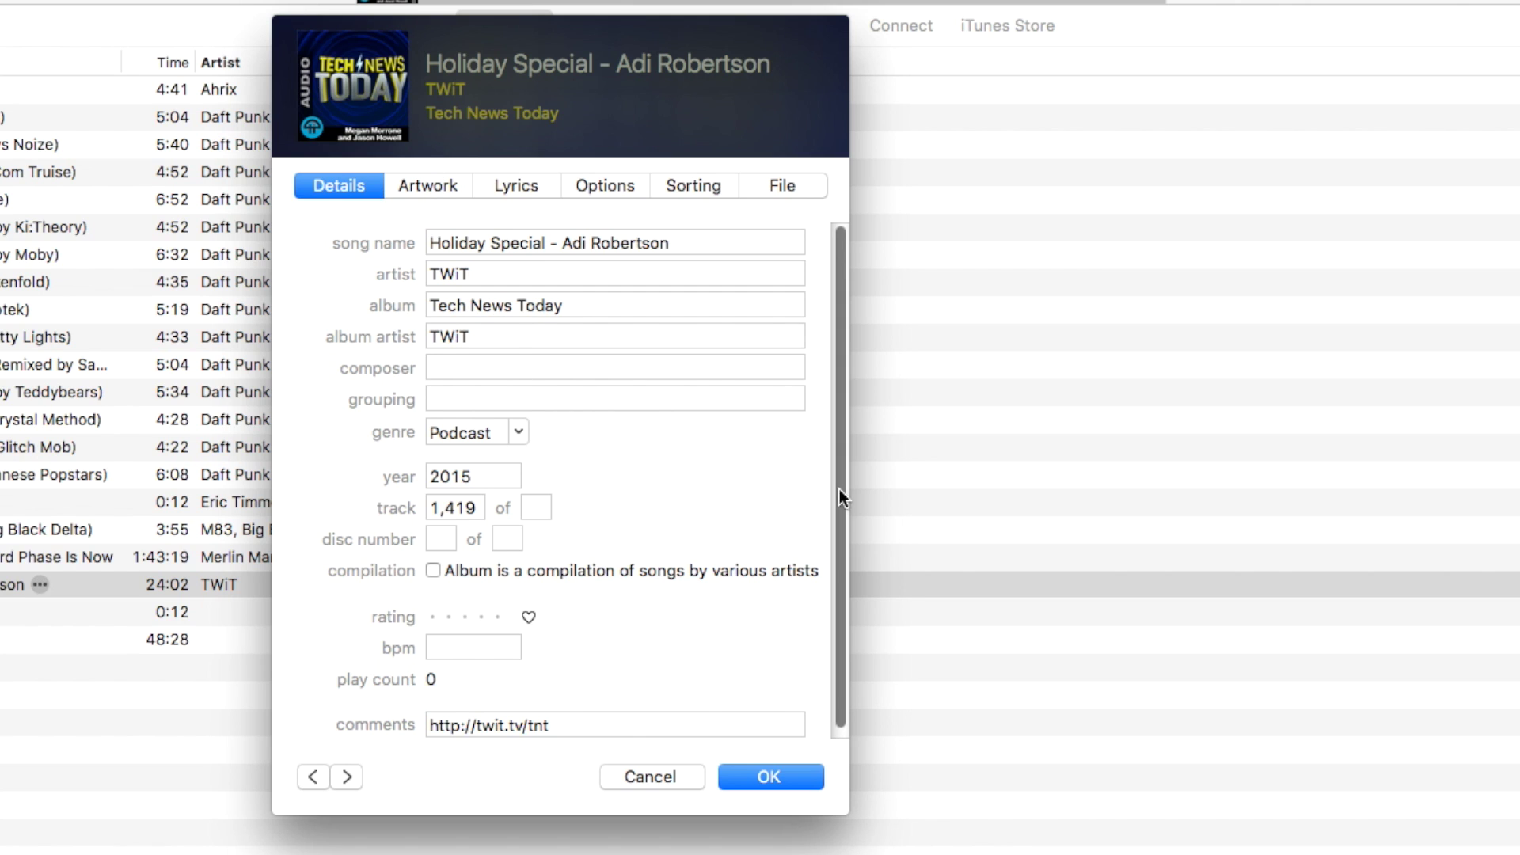
drag(840, 492, 854, 562)
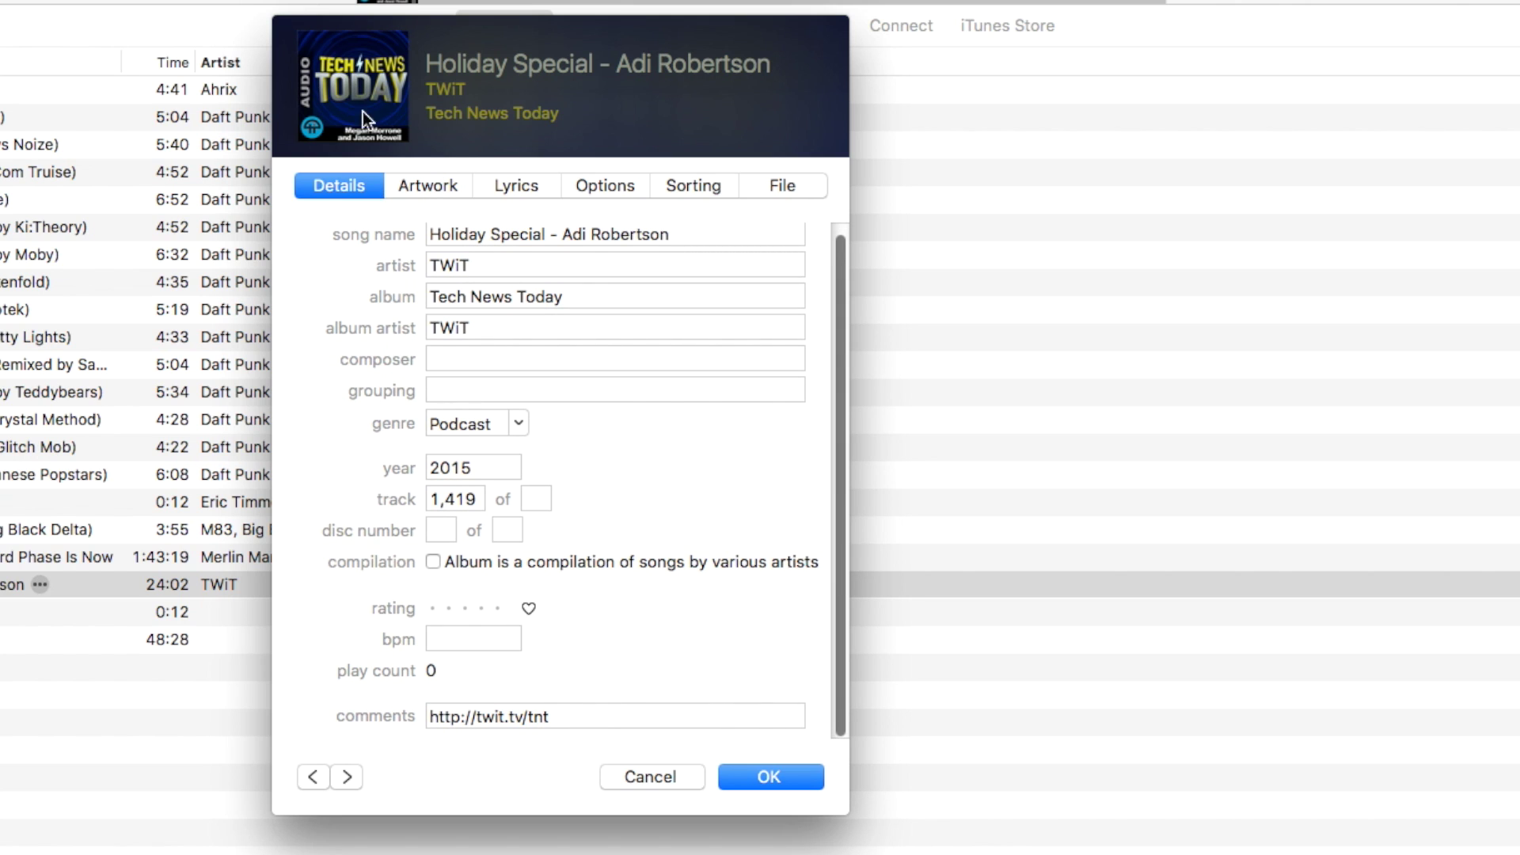
click(427, 185)
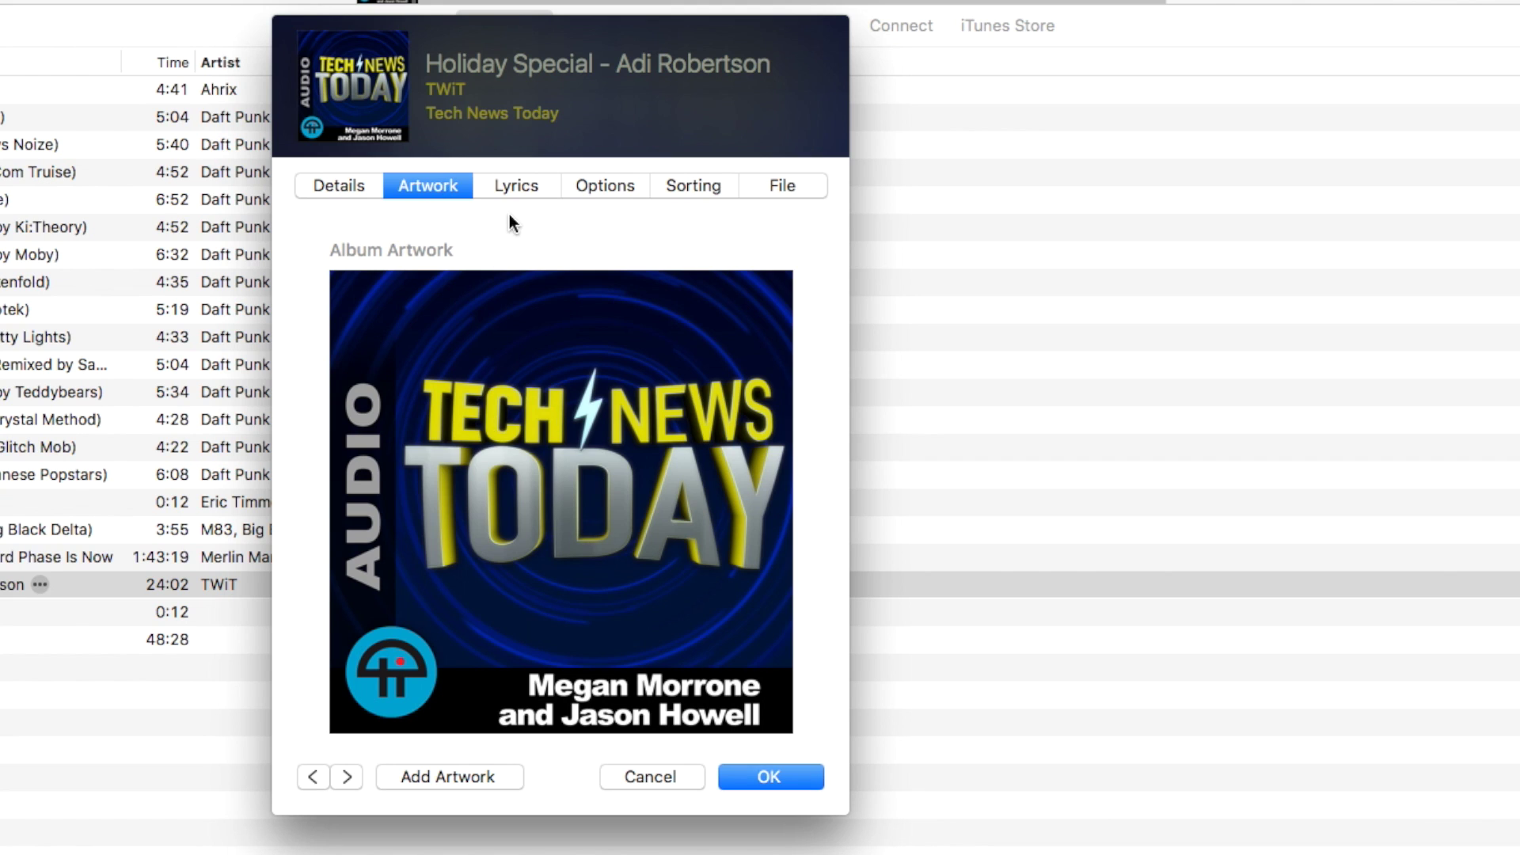
click(511, 184)
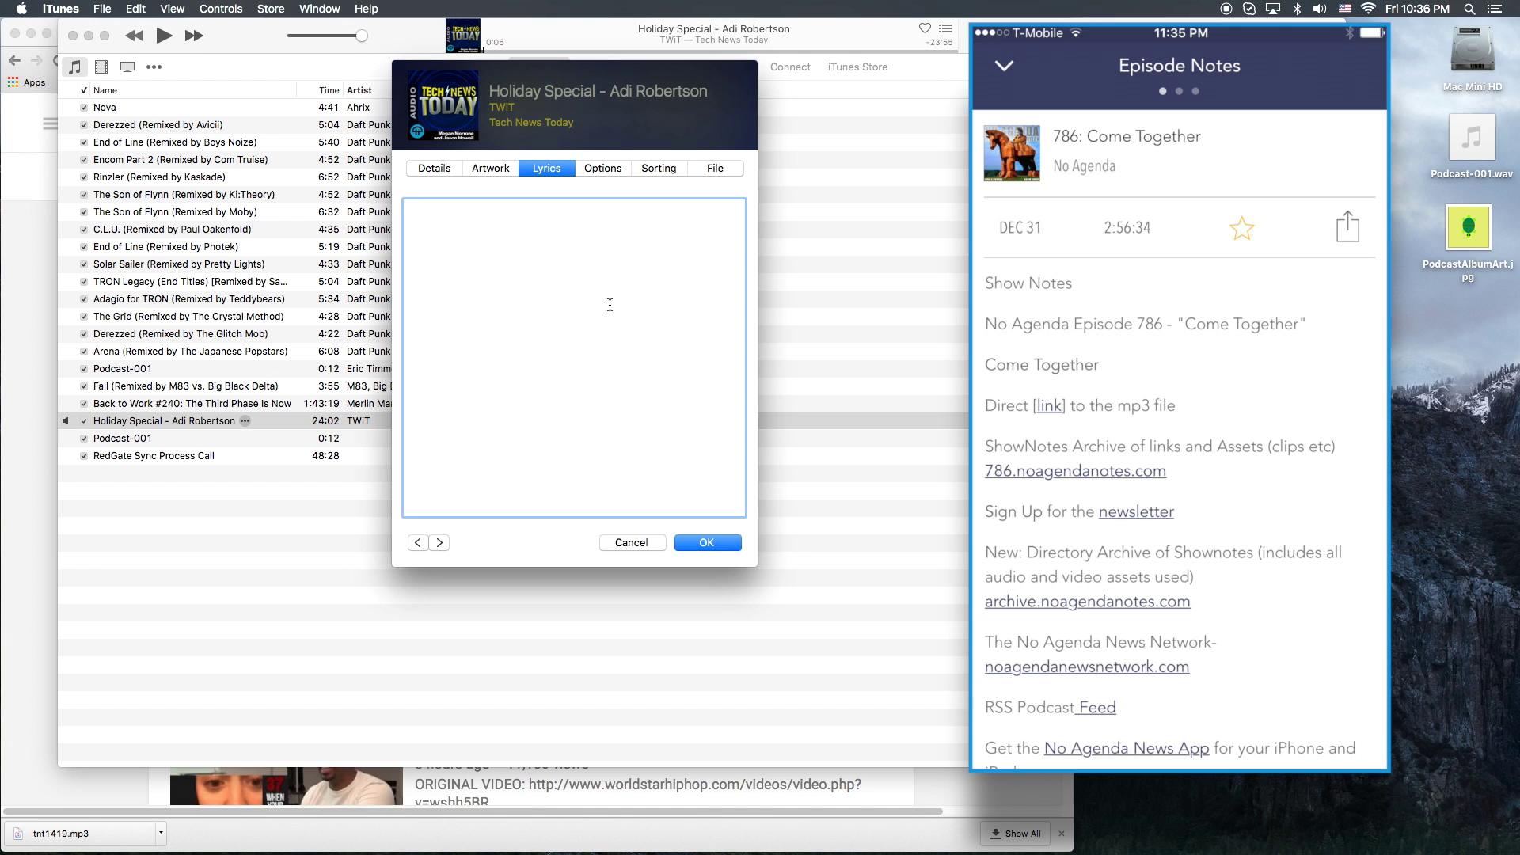
click(603, 168)
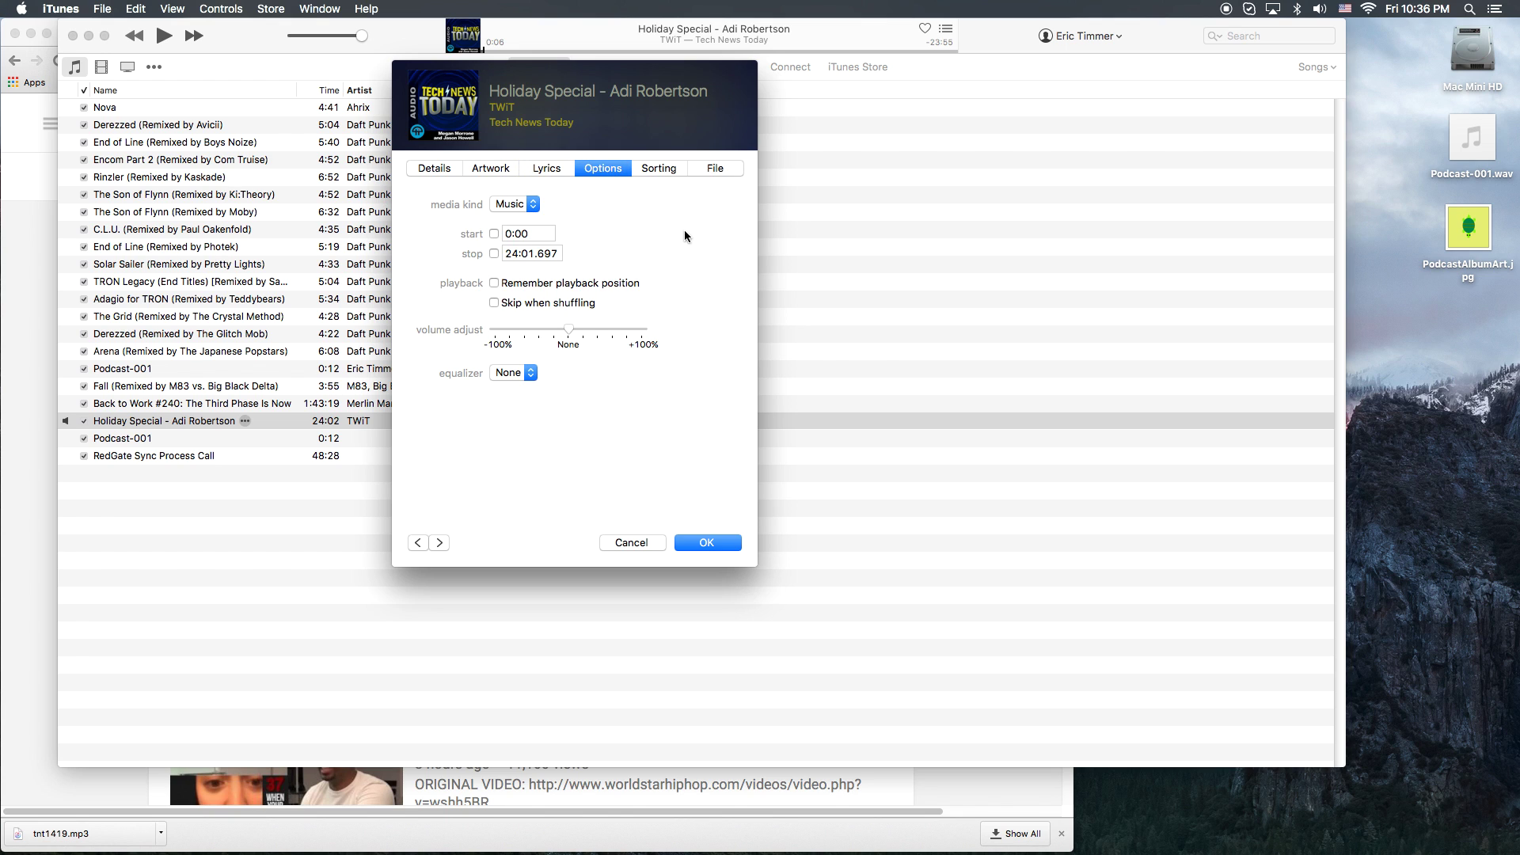
click(667, 169)
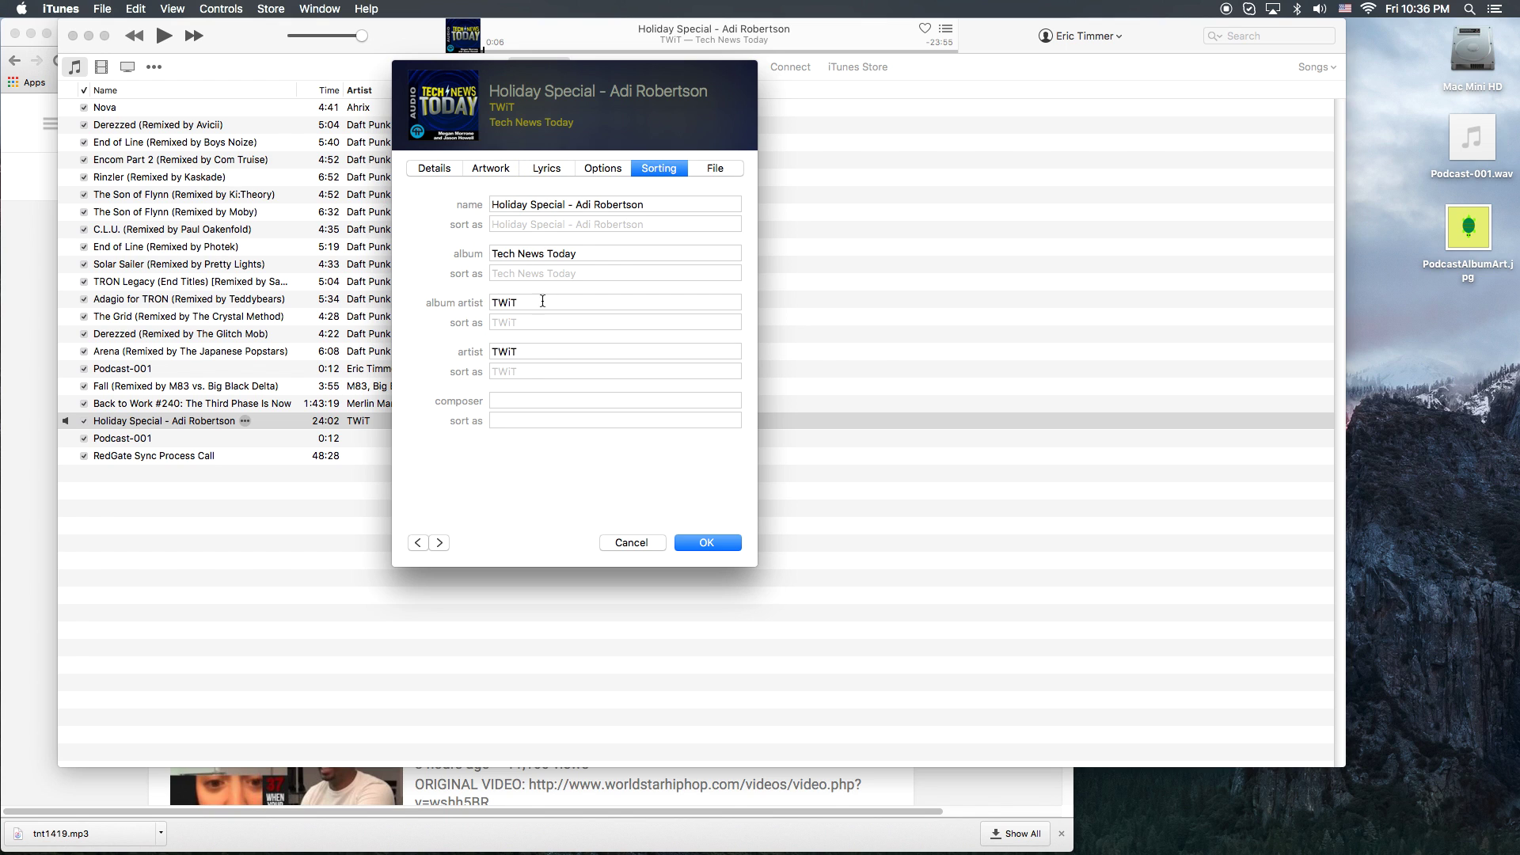
click(631, 542)
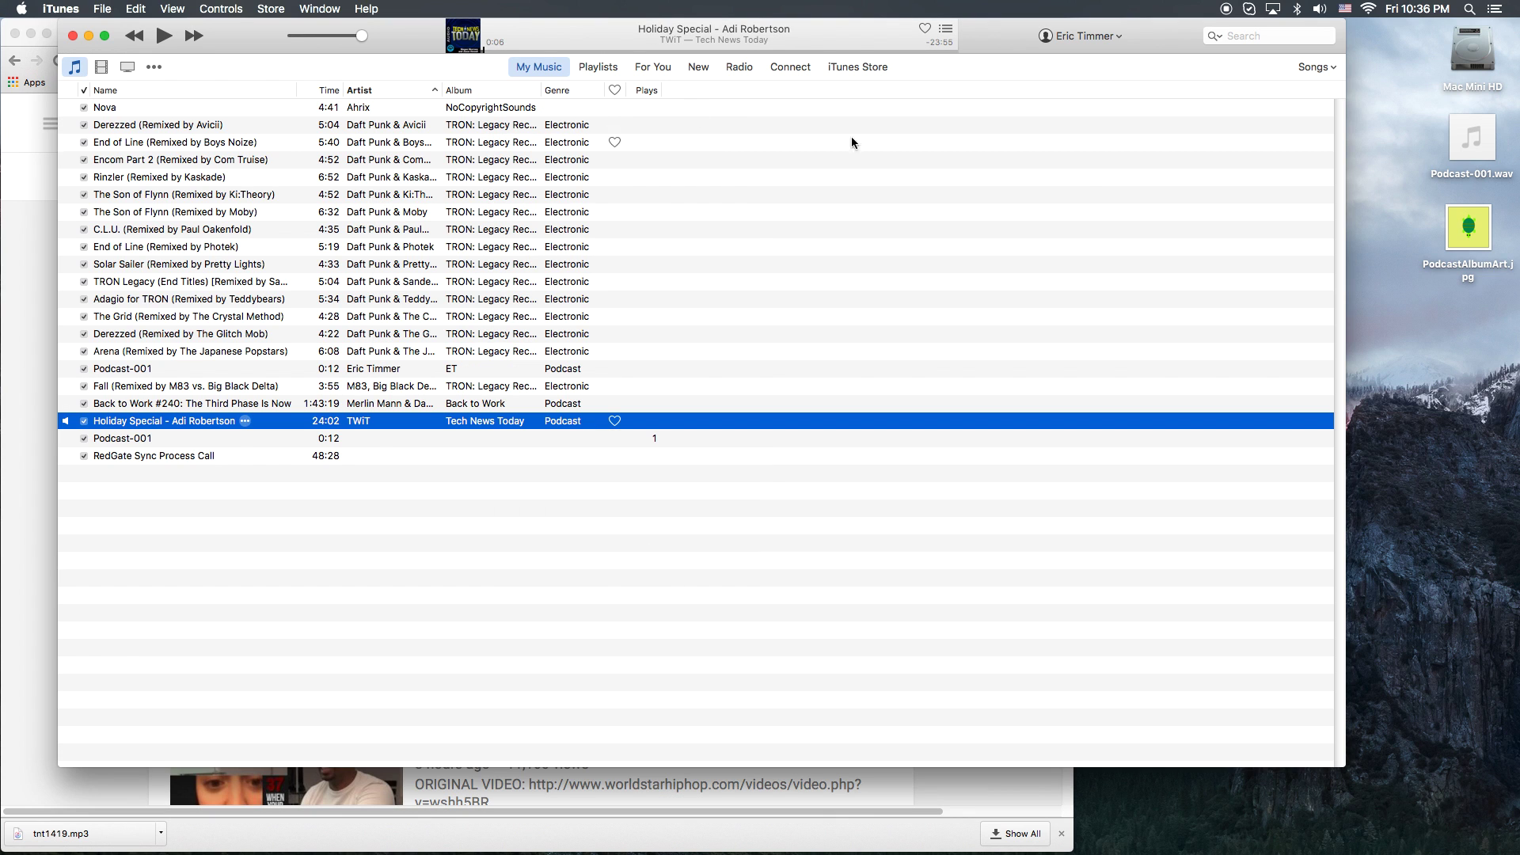